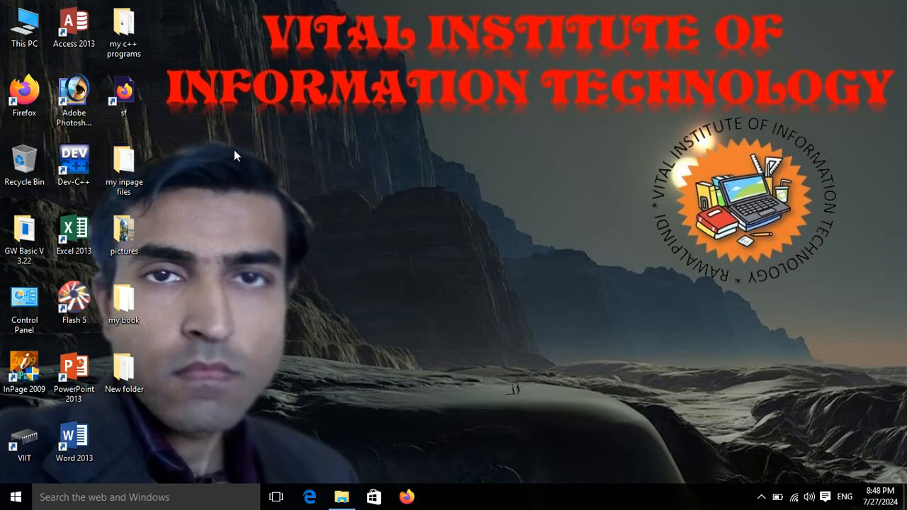
Open InPage and create a new blank document with the default page settings
{"action": "double_click", "coordinate": [20, 375]}
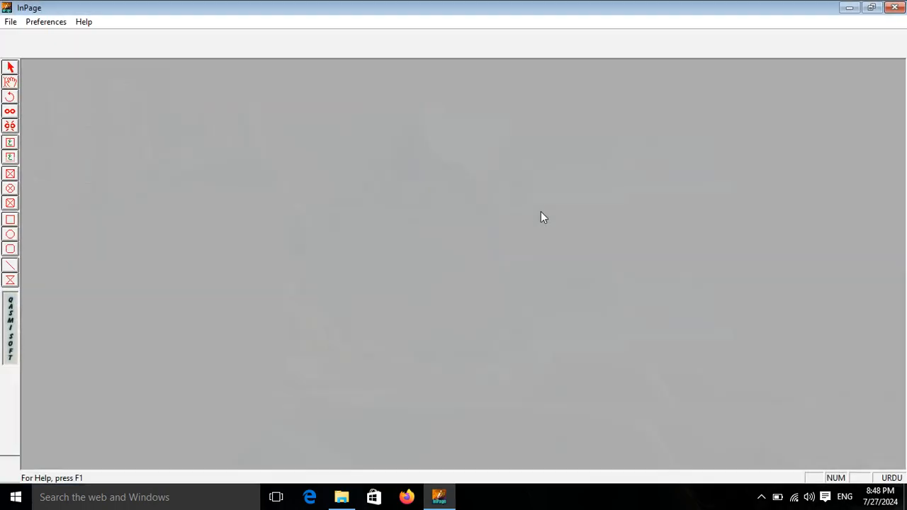
{"action": "left_click", "coordinate": [10, 22]}
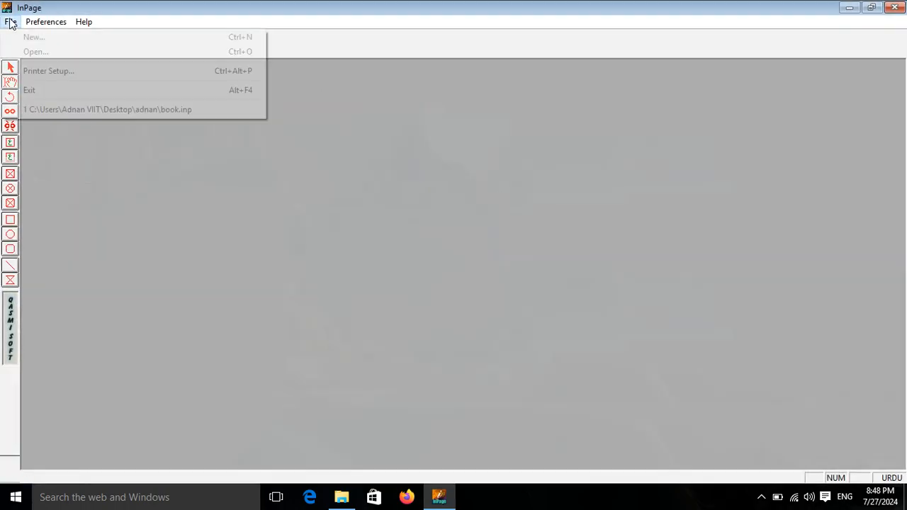
{"action": "left_click", "coordinate": [28, 37]}
{"action": "left_click", "coordinate": [548, 208]}
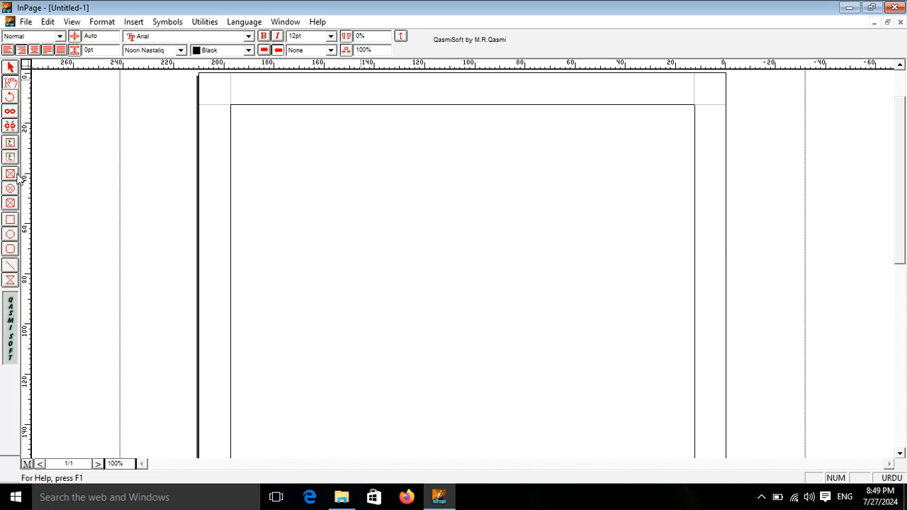
Draw a text box about 45.5 mm wide and 34 mm high near the page's upper middle and enter a first name in Urdu
{"action": "left_click", "coordinate": [10, 144]}
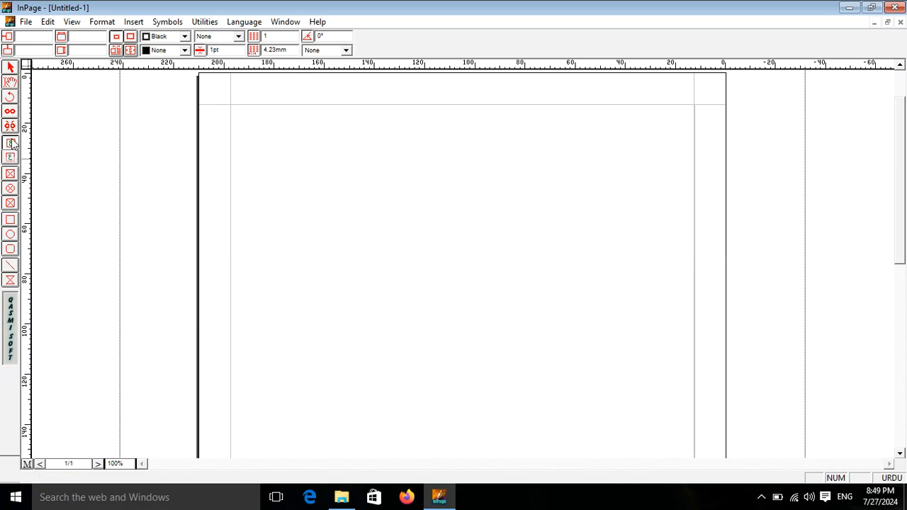
{"action": "left_click_drag", "start_coordinate": [405, 144], "coordinate": [520, 229]}
{"action": "type", "text": "عدنان"}
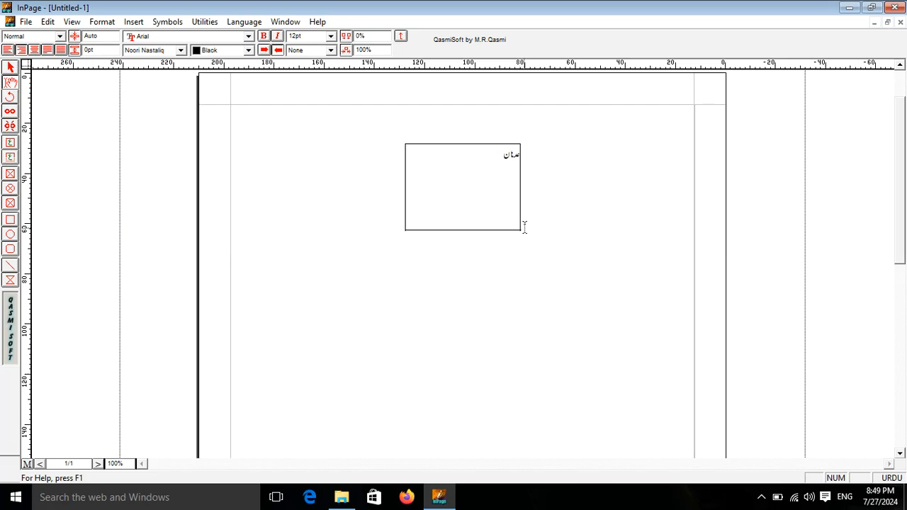
{"action": "key", "text": "Right"}
{"action": "key", "text": "Right"}
{"action": "key", "text": "Right"}
{"action": "key", "text": "Right"}
Enlarge the Urdu name in the text box, including the spaces around it, to 50 pt
{"action": "left_click_drag", "start_coordinate": [497, 157], "coordinate": [515, 161]}
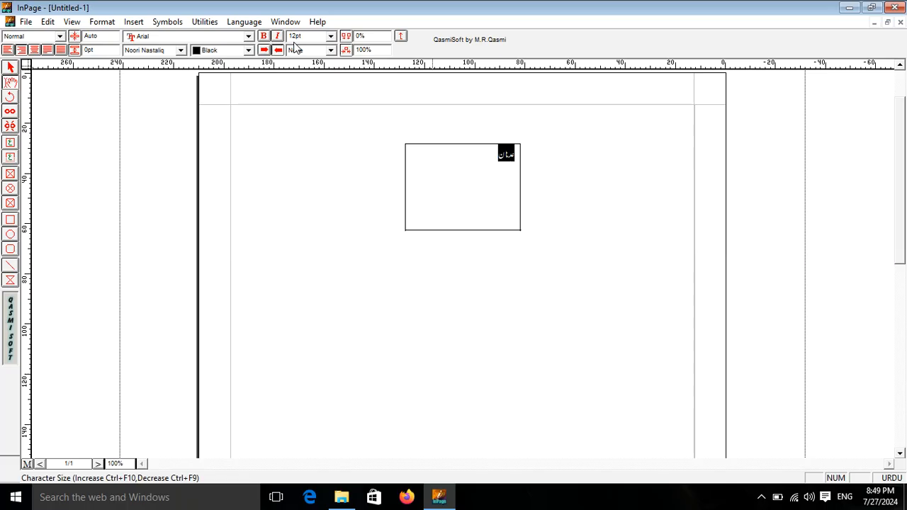
{"action": "key", "text": "ctrl+F8"}
{"action": "key", "text": "ctrl+F8"}
{"action": "key", "text": "ctrl+F8"}
{"action": "key", "text": "ctrl+F8"}
{"action": "key", "text": "ctrl+F8"}
{"action": "key", "text": "ctrl+F8"}
{"action": "key", "text": "ctrl+F8"}
{"action": "key", "text": "ctrl+F8"}
{"action": "key", "text": "ctrl+F8"}
{"action": "key", "text": "ctrl+F8"}
{"action": "key", "text": "ctrl+F8"}
{"action": "key", "text": "ctrl+F8"}
{"action": "key", "text": "ctrl+F8"}
{"action": "key", "text": "ctrl+F8"}
{"action": "key", "text": "ctrl+F8"}
{"action": "key", "text": "ctrl+F8"}
{"action": "key", "text": "ctrl+F8"}
{"action": "key", "text": "ctrl+F8"}
{"action": "key", "text": "ctrl+F8"}
{"action": "key", "text": "ctrl+F8"}
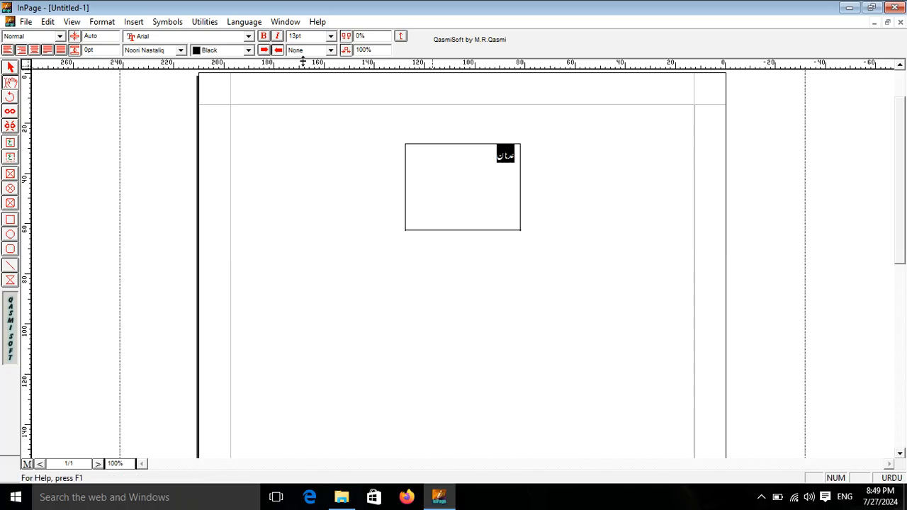
{"action": "key", "text": "ctrl+F8"}
{"action": "key", "text": "ctrl+F8"}
{"action": "key", "text": "ctrl+F8"}
{"action": "key", "text": "ctrl+F8"}
{"action": "key", "text": "ctrl+F8"}
{"action": "key", "text": "Right"}
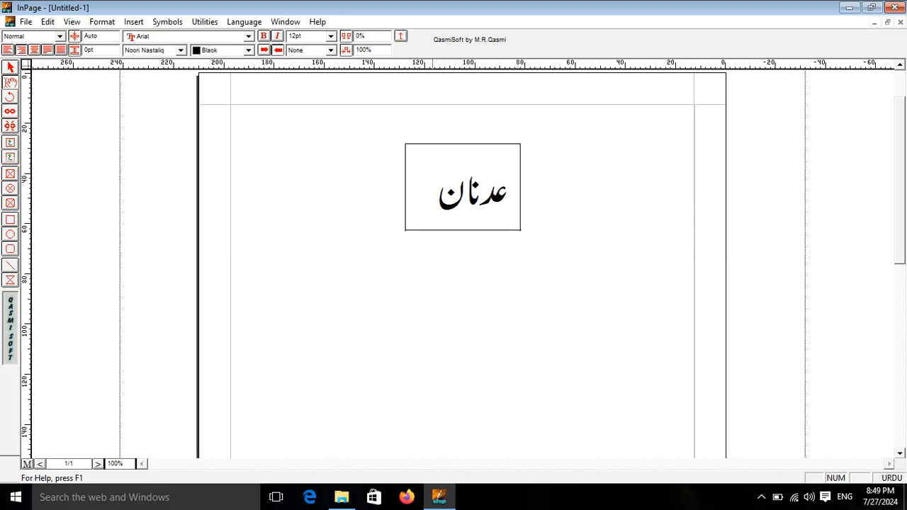
{"action": "left_click_drag", "start_coordinate": [435, 177], "coordinate": [522, 189]}
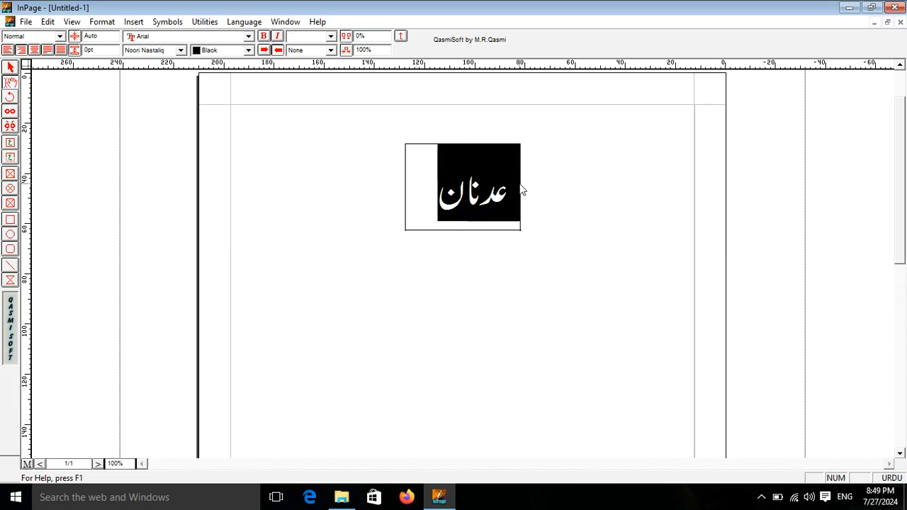
{"action": "key", "text": "ctrl+F8"}
{"action": "key", "text": "ctrl+F8"}
{"action": "key", "text": "ctrl+F8"}
{"action": "key", "text": "ctrl+F8"}
{"action": "key", "text": "ctrl+F8"}
{"action": "key", "text": "ctrl+F8"}
{"action": "key", "text": "ctrl+F8"}
{"action": "key", "text": "ctrl+F8"}
{"action": "key", "text": "ctrl+F8"}
{"action": "key", "text": "ctrl+F8"}
{"action": "key", "text": "ctrl+F8"}
{"action": "key", "text": "ctrl+F8"}
{"action": "key", "text": "ctrl+F8"}
{"action": "key", "text": "ctrl+F8"}
{"action": "key", "text": "ctrl+F8"}
{"action": "key", "text": "ctrl+F8"}
{"action": "key", "text": "ctrl+F8"}
{"action": "key", "text": "ctrl+F8"}
{"action": "key", "text": "ctrl+F8"}
{"action": "key", "text": "ctrl+F8"}
{"action": "key", "text": "ctrl+F8"}
{"action": "key", "text": "ctrl+F8"}
{"action": "key", "text": "ctrl+F8"}
{"action": "key", "text": "ctrl+F8"}
{"action": "key", "text": "ctrl+F8"}
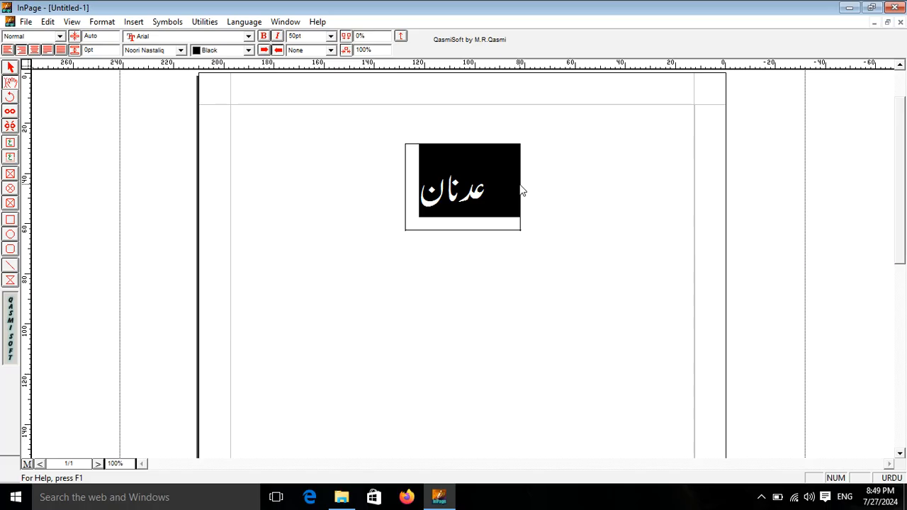
Delete the extra spaces in front of the Urdu name
{"action": "left_click", "coordinate": [480, 190]}
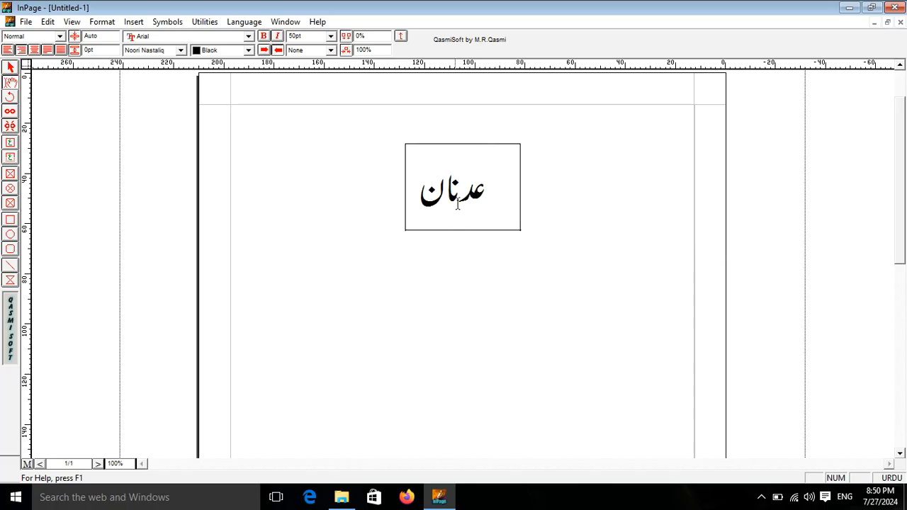
{"action": "key", "text": "BackSpace"}
{"action": "key", "text": "BackSpace"}
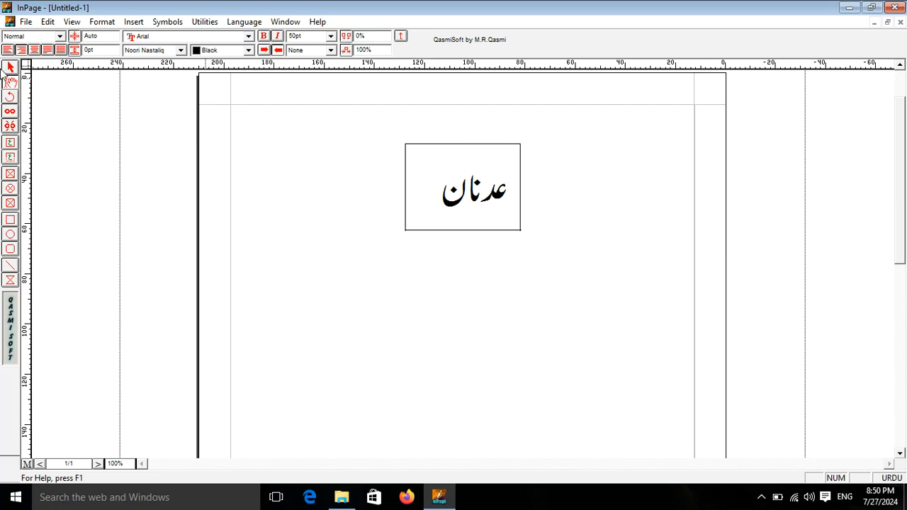
Copy the text box holding the Urdu name as an object and switch to a new blank document in Word 2013
{"action": "left_click", "coordinate": [10, 67]}
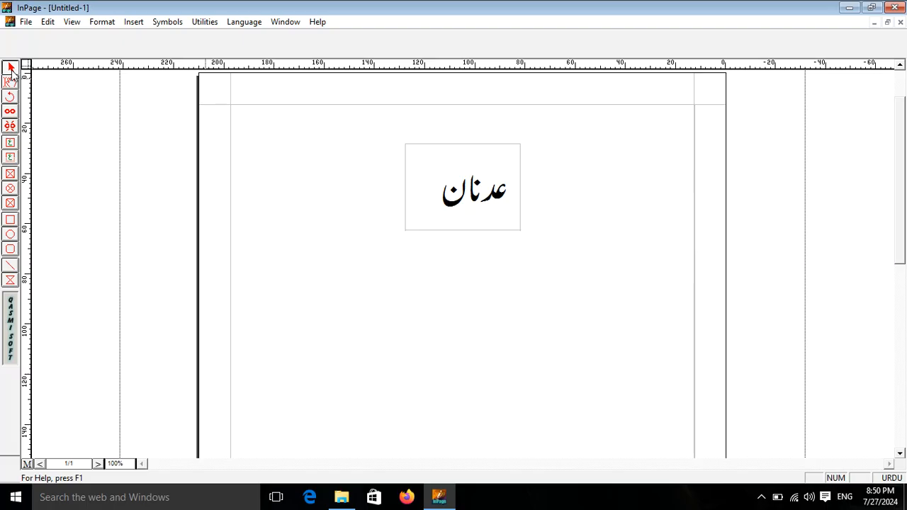
{"action": "left_click", "coordinate": [450, 152]}
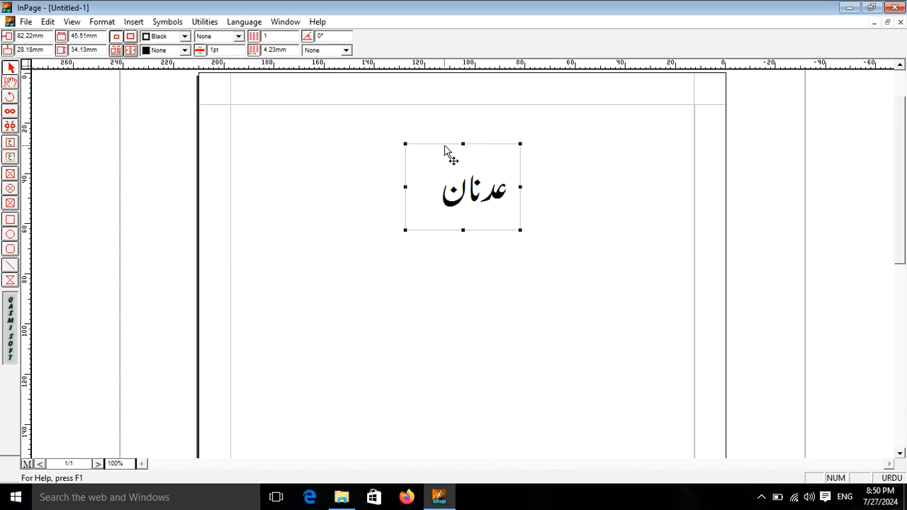
{"action": "left_click", "coordinate": [850, 7]}
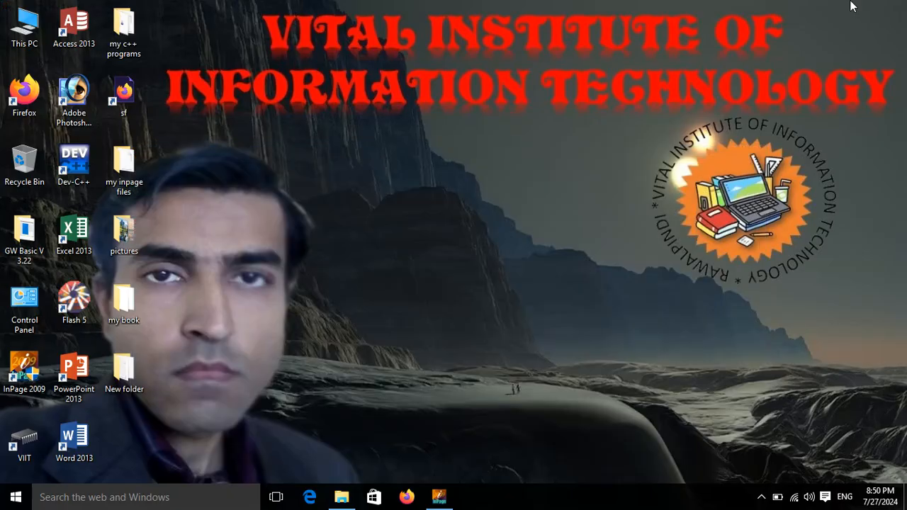
{"action": "double_click", "coordinate": [83, 432]}
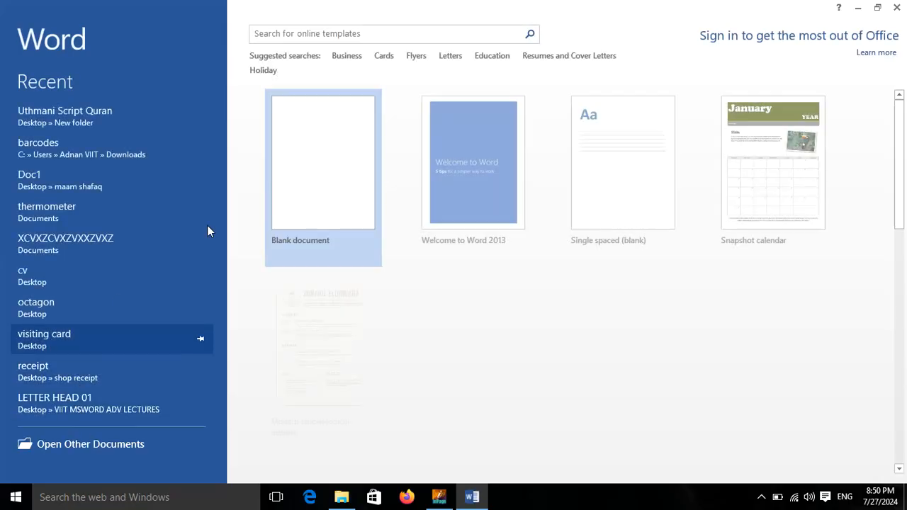
{"action": "left_click", "coordinate": [359, 157]}
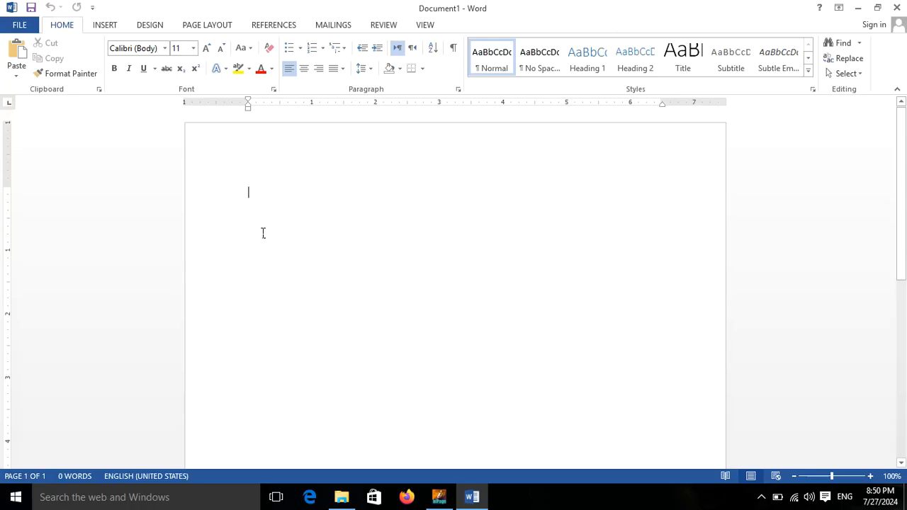
Try an ordinary paste of the copied text box into the document and delete the pasted characters
{"action": "key", "text": "ctrl+v"}
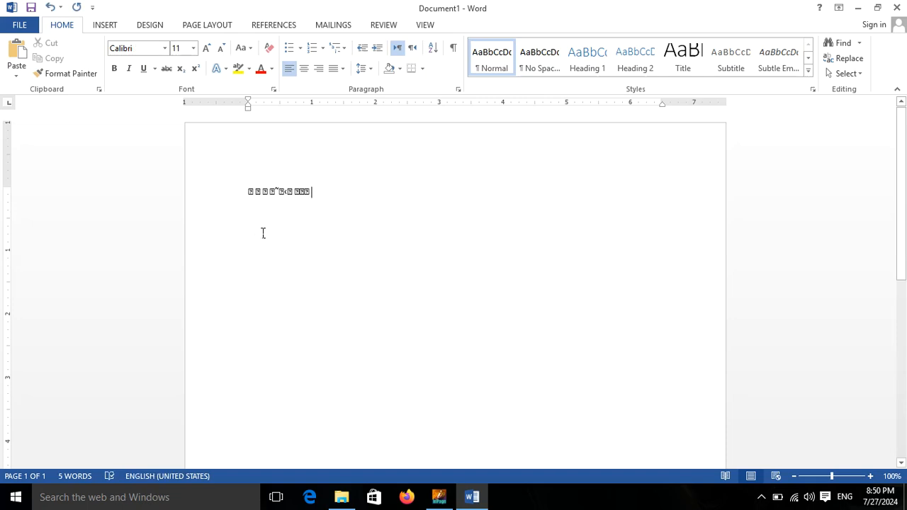
{"action": "key", "text": "BackSpace"}
{"action": "key", "text": "BackSpace"}
{"action": "key", "text": "BackSpace"}
{"action": "key", "text": "BackSpace"}
{"action": "key", "text": "BackSpace"}
{"action": "key", "text": "BackSpace"}
{"action": "key", "text": "BackSpace"}
{"action": "key", "text": "BackSpace"}
{"action": "key", "text": "BackSpace"}
{"action": "key", "text": "BackSpace"}
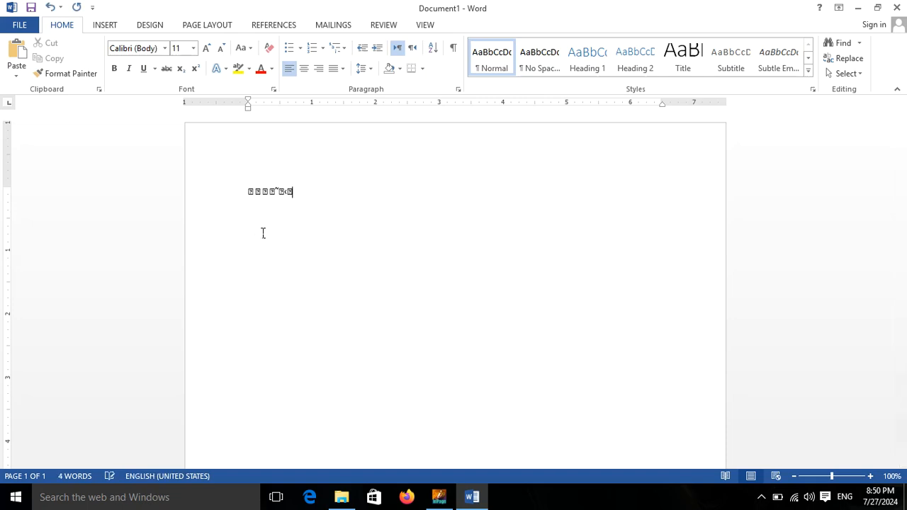
Insert the copied text box with Paste Special as Picture (Enhanced Metafile)
{"action": "left_click", "coordinate": [20, 78]}
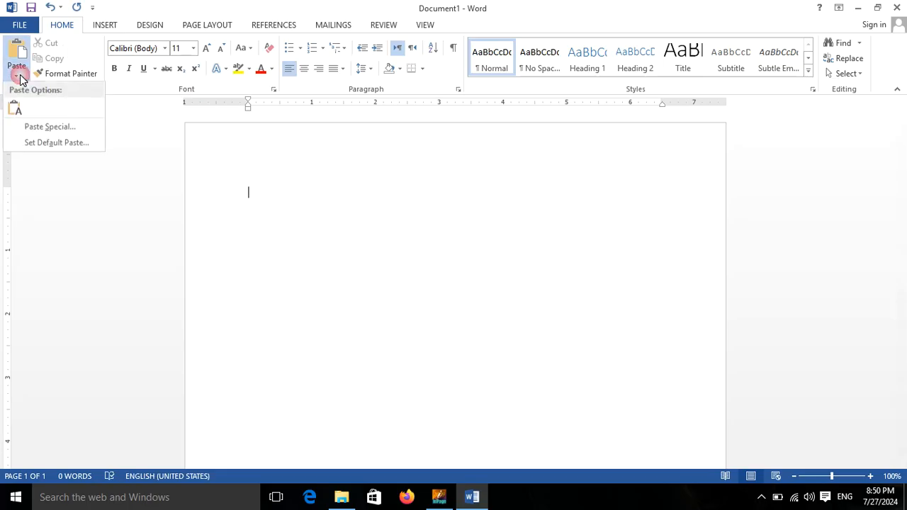
{"action": "left_click", "coordinate": [44, 130]}
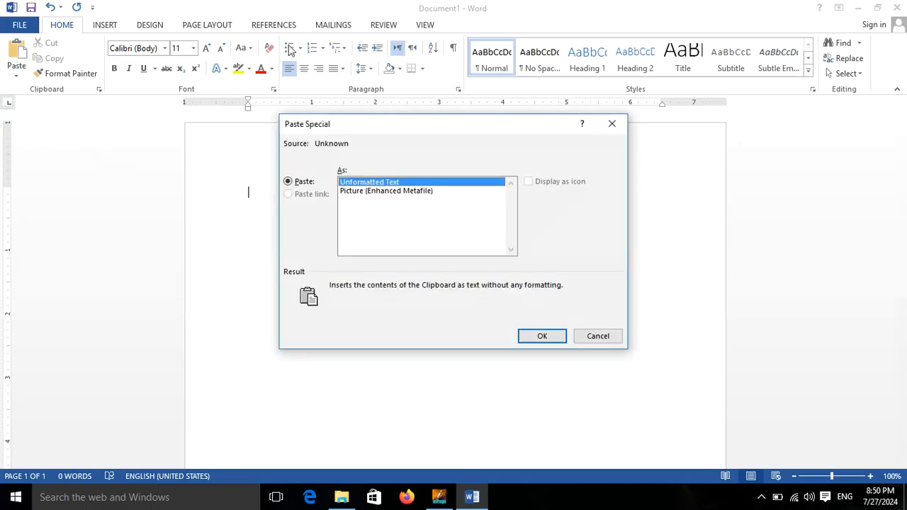
{"action": "left_click_drag", "start_coordinate": [381, 126], "coordinate": [377, 164]}
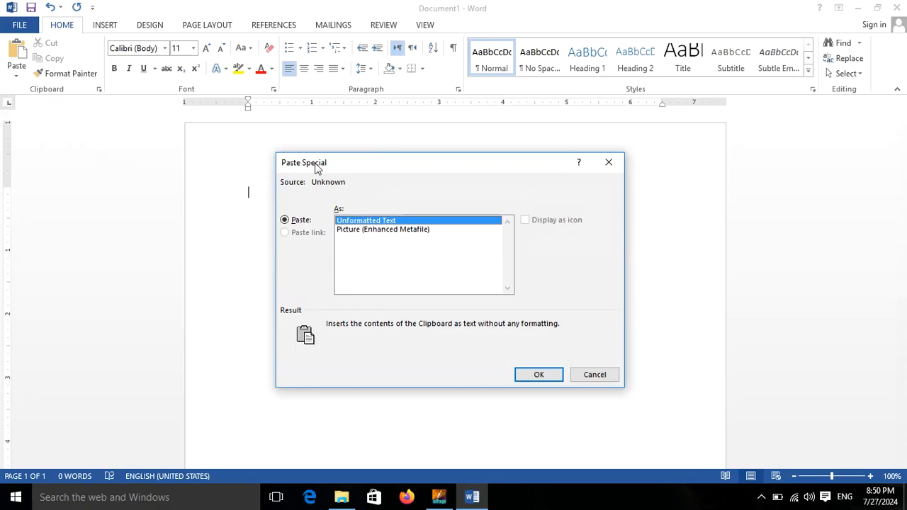
{"action": "left_click", "coordinate": [386, 233]}
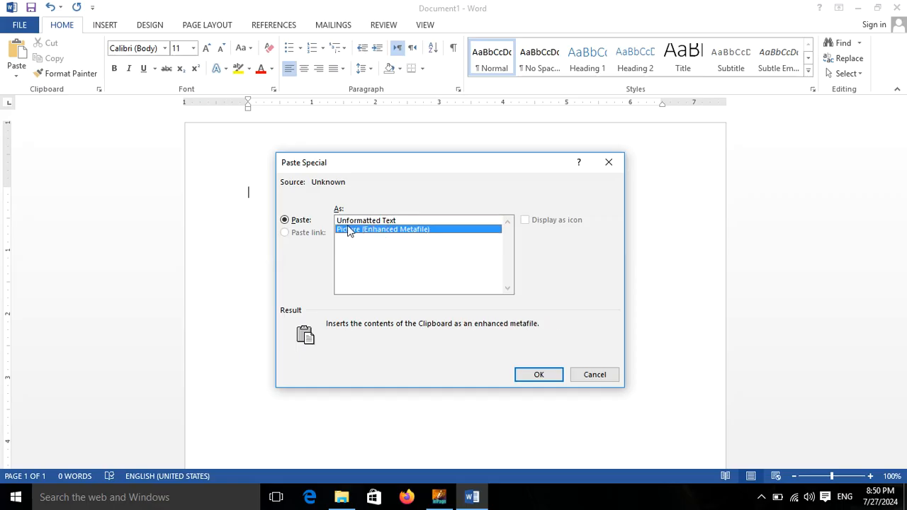
{"action": "left_click", "coordinate": [347, 221]}
{"action": "left_click", "coordinate": [369, 231]}
{"action": "left_click", "coordinate": [530, 374]}
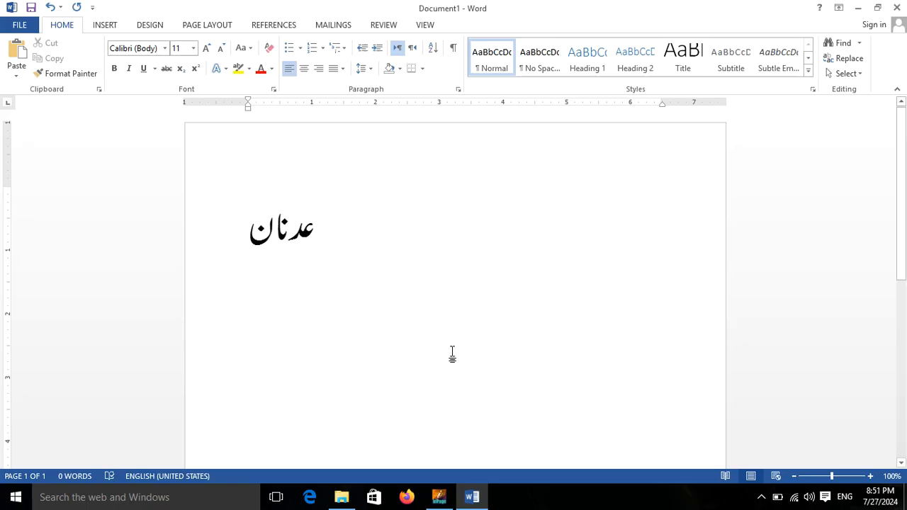
Set the text wrapping of the pasted name picture to Square
{"action": "left_click", "coordinate": [292, 234]}
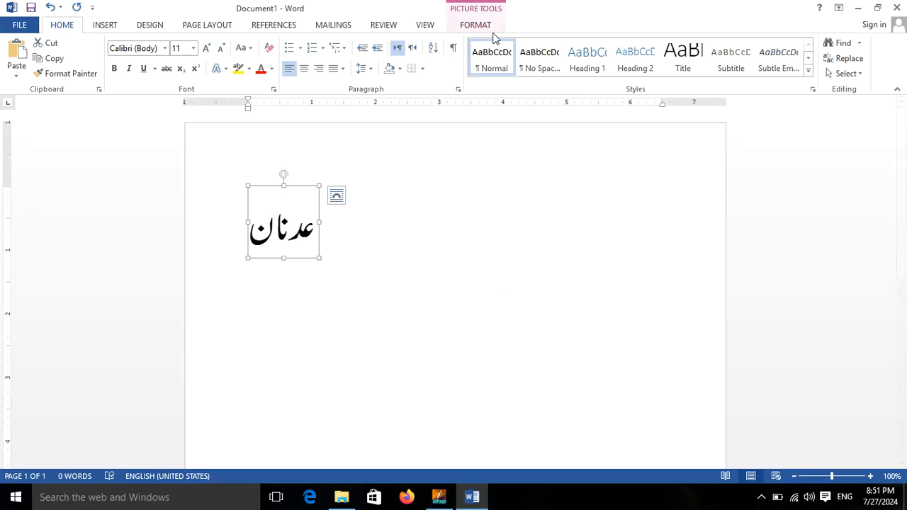
{"action": "left_click", "coordinate": [490, 29]}
{"action": "left_click", "coordinate": [626, 78]}
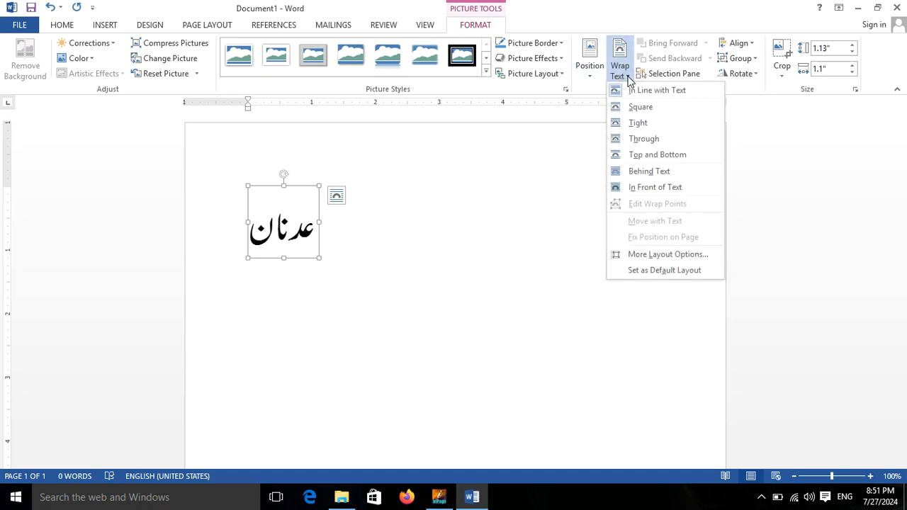
{"action": "left_click", "coordinate": [629, 111]}
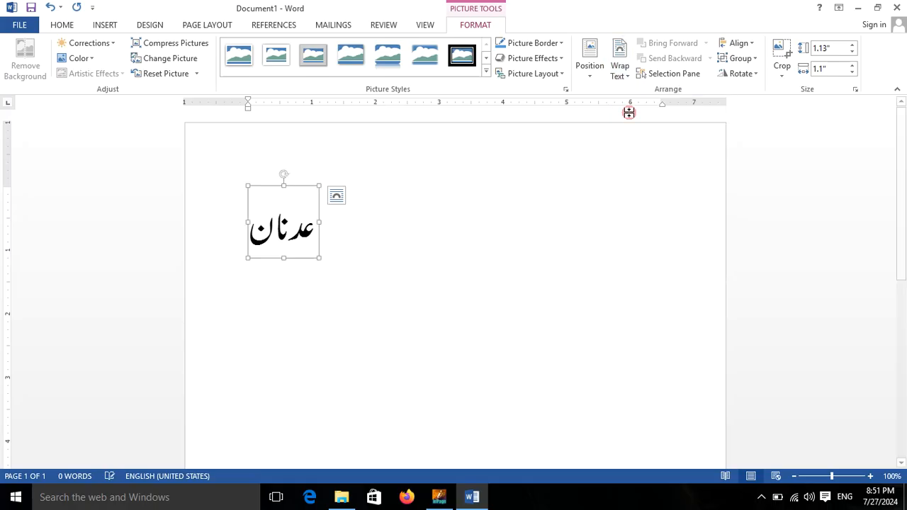
Enlarge the name picture to about 3.95" high by 3.88" wide around the page's middle and tilt it counter-clockwise
{"action": "left_click_drag", "start_coordinate": [276, 239], "coordinate": [604, 371]}
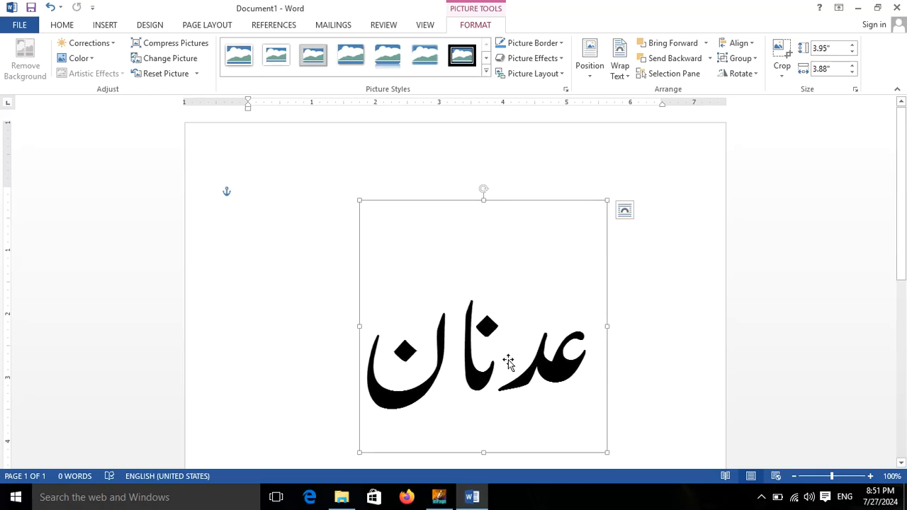
{"action": "left_click_drag", "start_coordinate": [472, 346], "coordinate": [411, 332]}
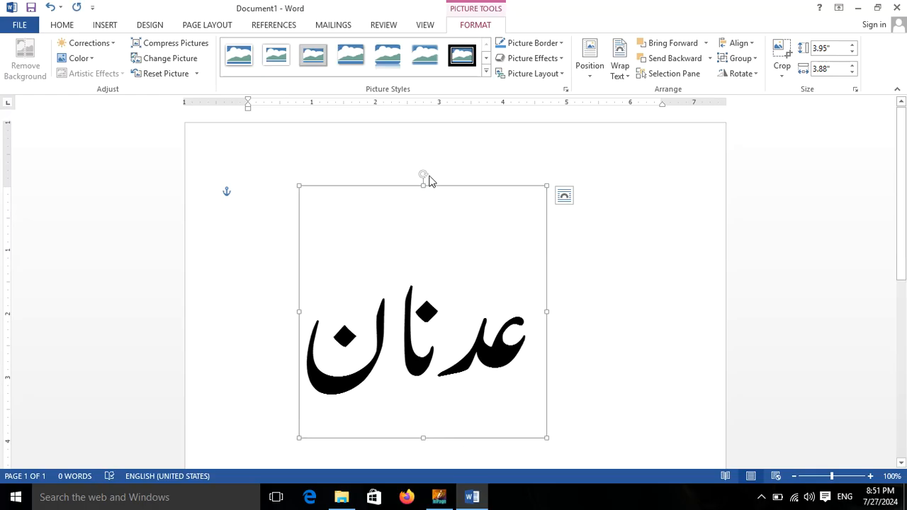
{"action": "left_click_drag", "start_coordinate": [425, 174], "coordinate": [368, 168]}
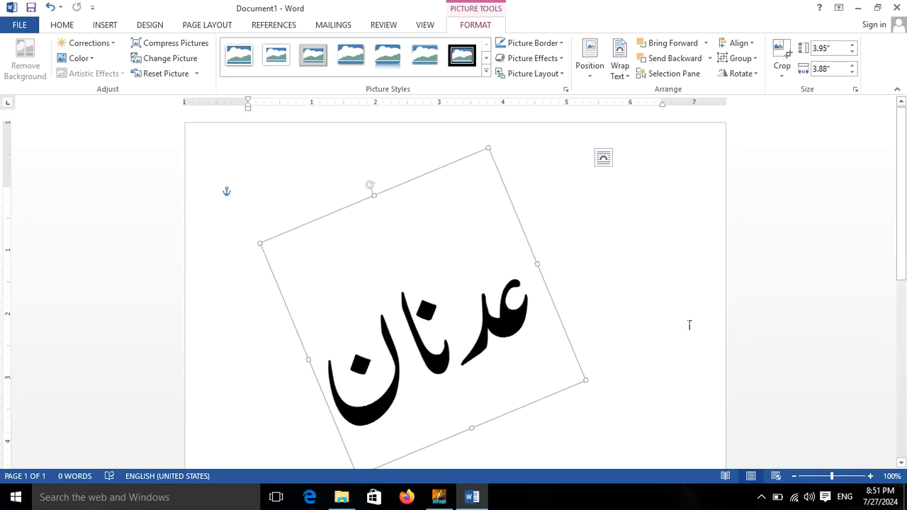
{"action": "left_click", "coordinate": [599, 275]}
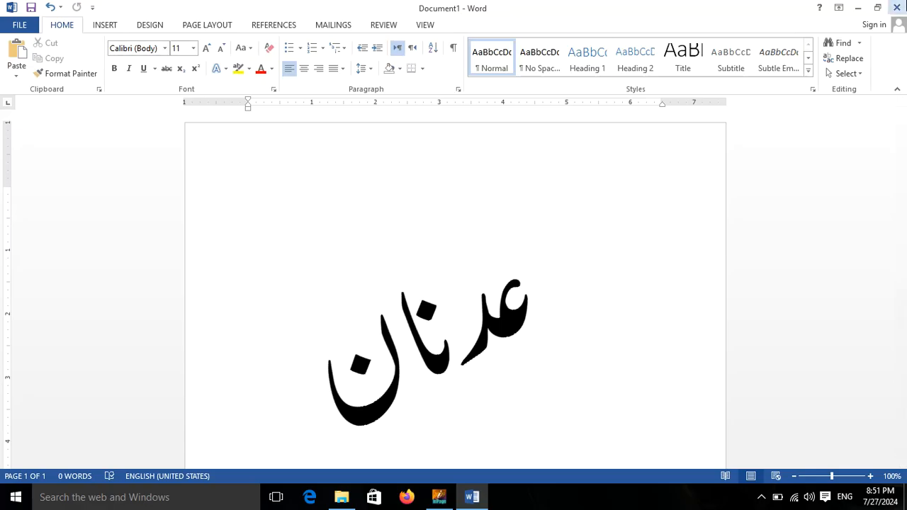
Close both Word and InPage without saving their documents
{"action": "left_click", "coordinate": [896, 7]}
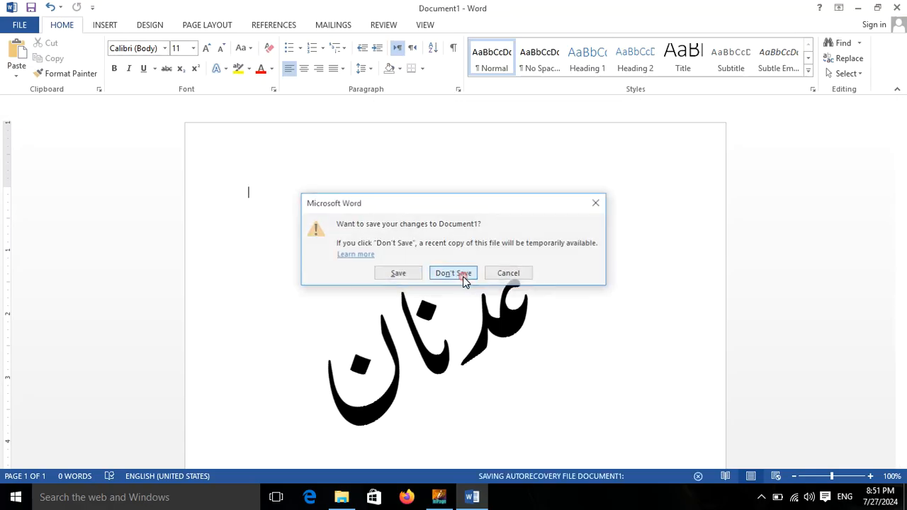
{"action": "left_click", "coordinate": [454, 272]}
{"action": "left_click", "coordinate": [442, 497]}
{"action": "left_click", "coordinate": [896, 7]}
{"action": "left_click", "coordinate": [462, 281]}
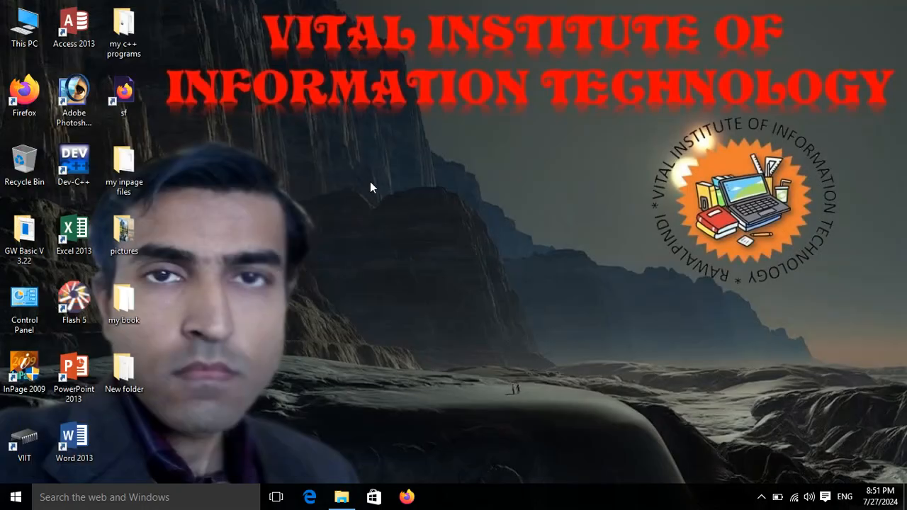
Start InPage and create a new one-page A4 portrait document with the default settings
{"action": "double_click", "coordinate": [25, 374]}
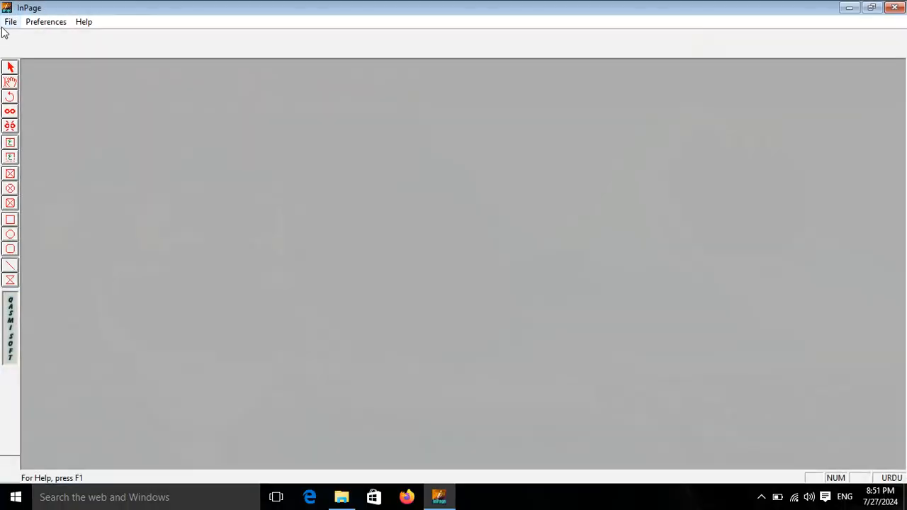
{"action": "left_click", "coordinate": [10, 21]}
{"action": "left_click", "coordinate": [35, 37]}
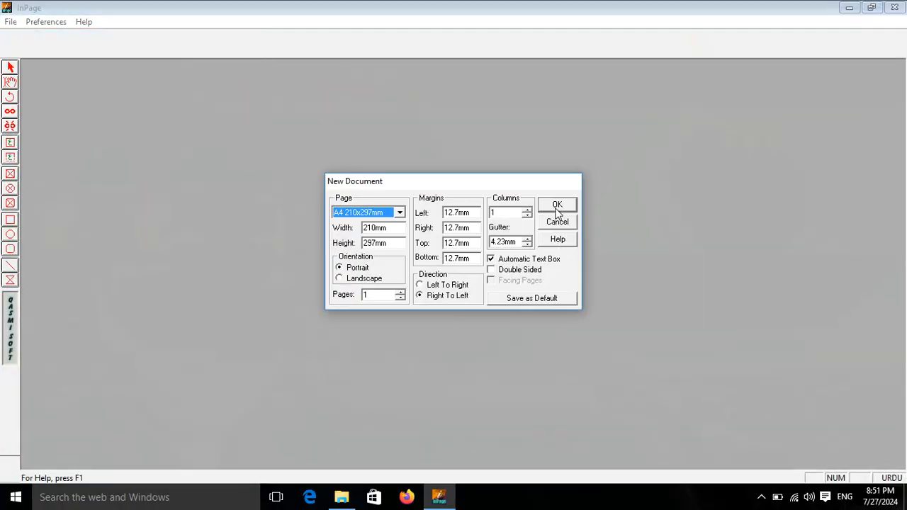
{"action": "left_click", "coordinate": [557, 209]}
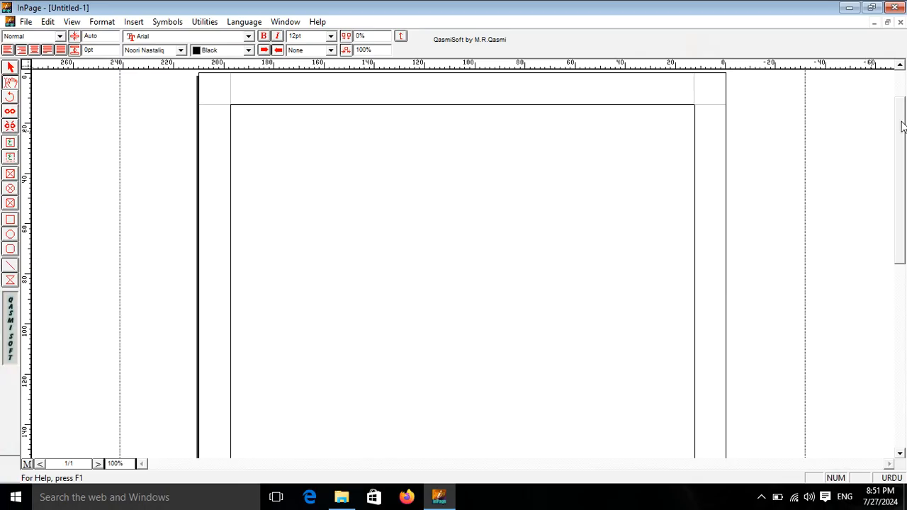
Draw a text box about 185 mm wide between the side margins near the page's bottom and turn on capital letters
{"action": "left_click_drag", "start_coordinate": [898, 125], "coordinate": [904, 308]}
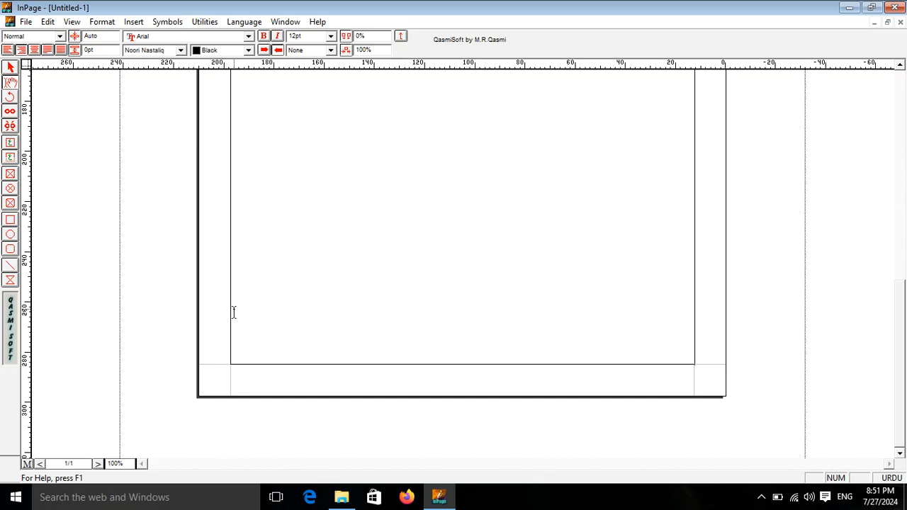
{"action": "left_click", "coordinate": [10, 143]}
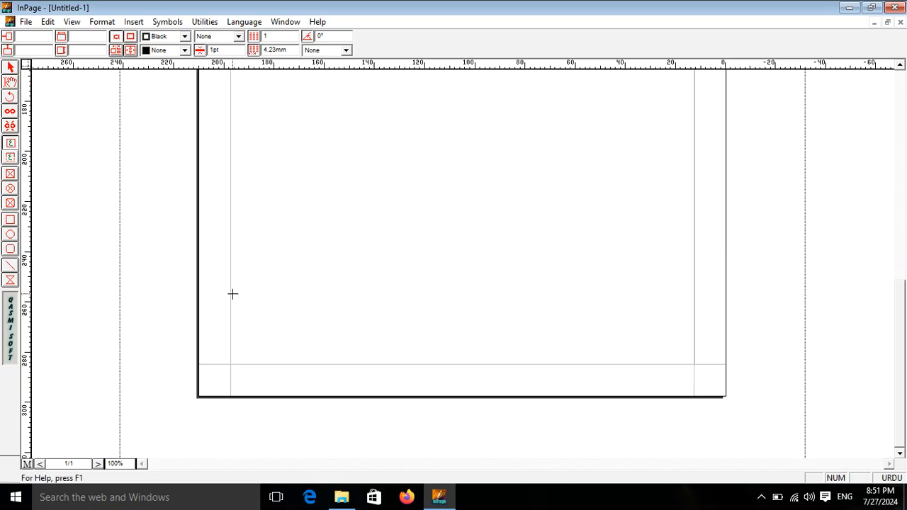
{"action": "left_click_drag", "start_coordinate": [230, 293], "coordinate": [694, 343]}
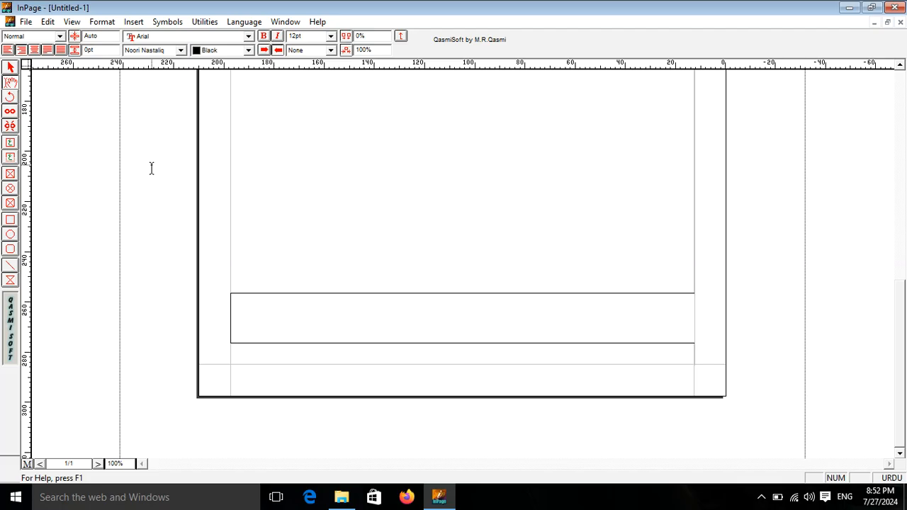
{"action": "key", "text": "Caps_Lock"}
{"action": "type", "text": "ںضٹوٹہچڑ"}
{"action": "key", "text": "BackSpace"}
{"action": "key", "text": "BackSpace"}
{"action": "key", "text": "BackSpace"}
{"action": "key", "text": "BackSpace"}
{"action": "key", "text": "BackSpace"}
{"action": "key", "text": "BackSpace"}
{"action": "key", "text": "BackSpace"}
{"action": "key", "text": "BackSpace"}
{"action": "key", "text": "BackSpace"}
Switch the writing language to English and enter "PUNJAB TEXT BOOK BOARD LAHORE" in the text box
{"action": "left_click", "coordinate": [893, 478]}
{"action": "type", "text": "PUNJAB TEC"}
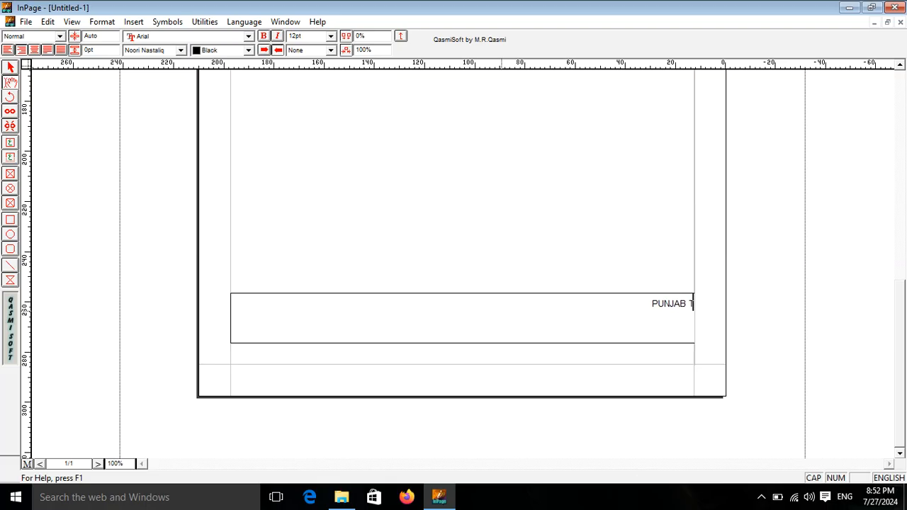
{"action": "key", "text": "BackSpace"}
{"action": "key", "text": "BackSpace"}
{"action": "type", "text": "EXT BOOK BOARD"}
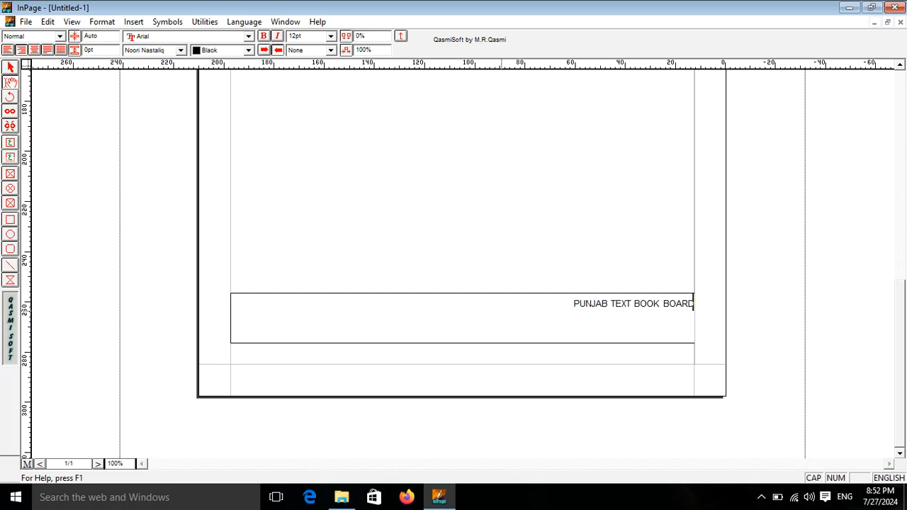
{"action": "type", "text": " LAHORE"}
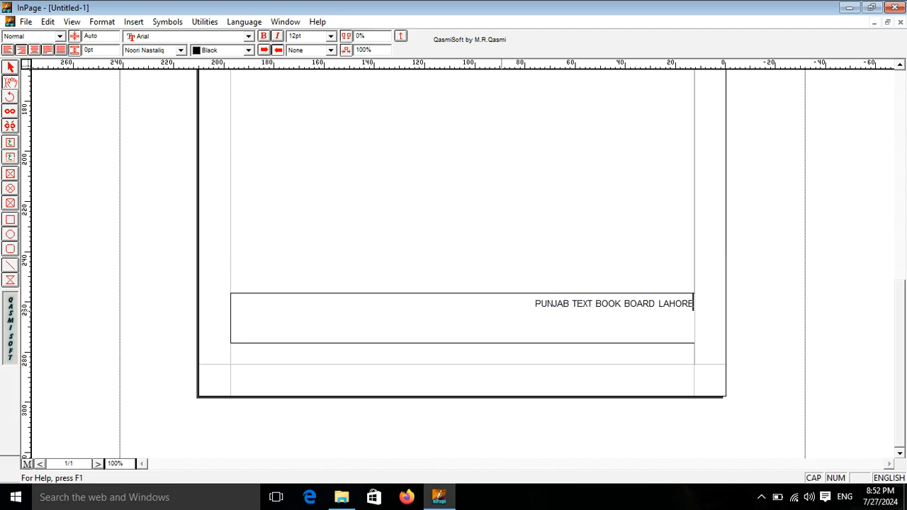
Enlarge the whole publisher line to 26 pt and center it in its text box
{"action": "left_click_drag", "start_coordinate": [692, 303], "coordinate": [536, 312]}
{"action": "left_click", "coordinate": [536, 312]}
{"action": "left_click_drag", "start_coordinate": [536, 303], "coordinate": [695, 303]}
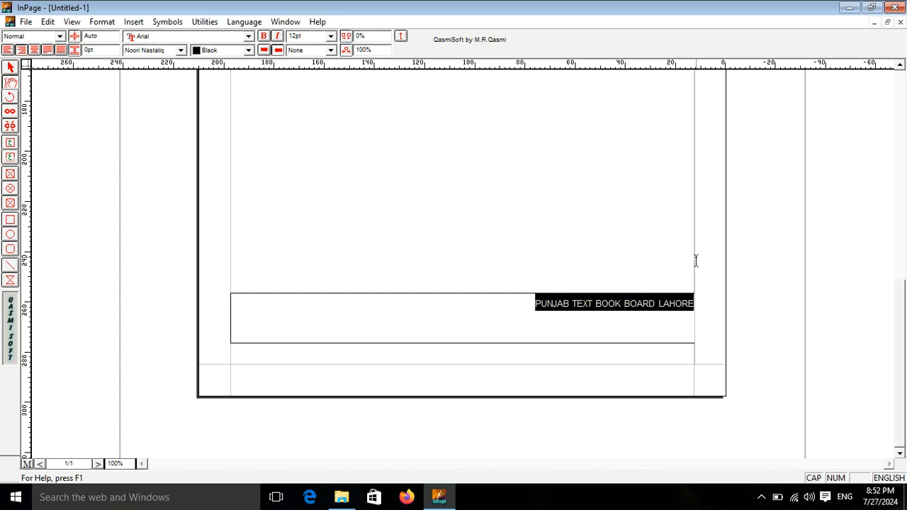
{"action": "key", "text": "ctrl+bracketright"}
{"action": "key", "text": "ctrl+bracketright"}
{"action": "key", "text": "ctrl+bracketright"}
{"action": "key", "text": "ctrl+bracketright"}
{"action": "key", "text": "ctrl+bracketright"}
{"action": "key", "text": "ctrl+bracketright"}
{"action": "key", "text": "ctrl+bracketright"}
{"action": "key", "text": "ctrl+bracketright"}
{"action": "key", "text": "ctrl+bracketright"}
{"action": "key", "text": "ctrl+bracketright"}
{"action": "key", "text": "ctrl+bracketright"}
{"action": "key", "text": "ctrl+bracketright"}
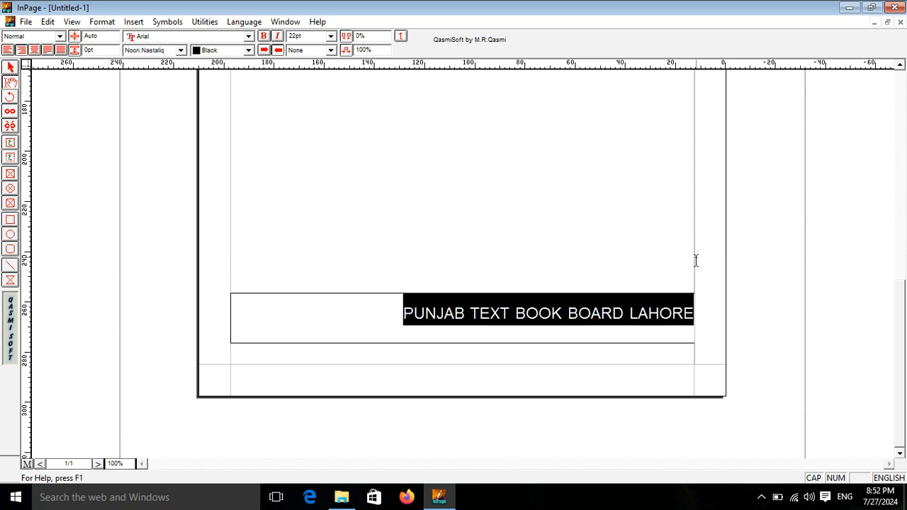
{"action": "key", "text": "ctrl+bracketright"}
{"action": "key", "text": "ctrl+bracketright"}
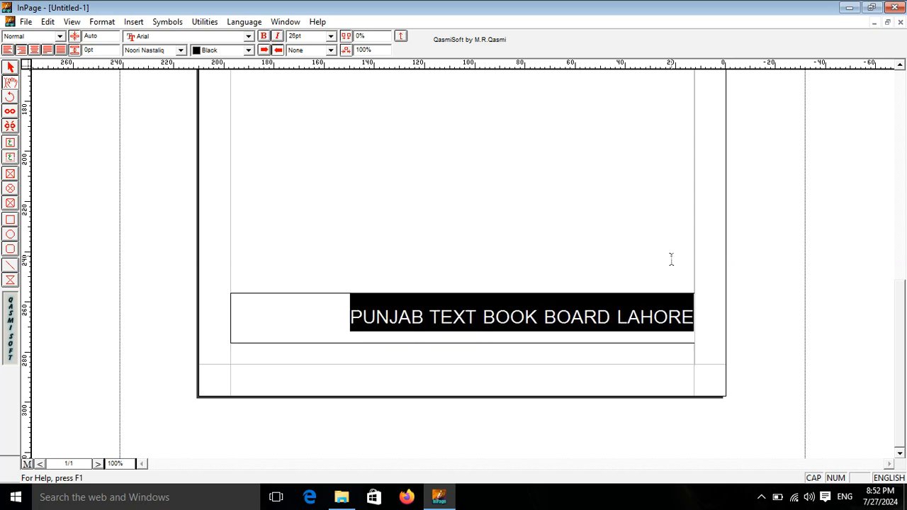
{"action": "left_click", "coordinate": [34, 50]}
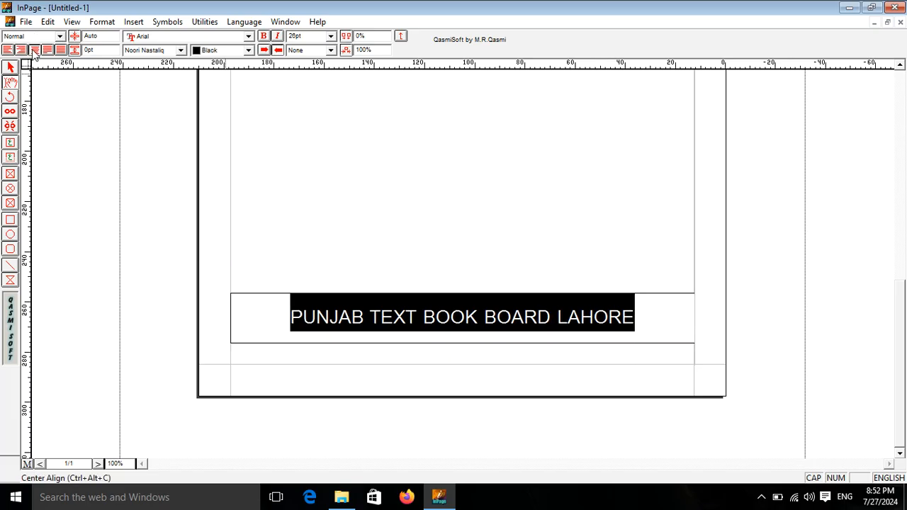
Set the publisher line's font to Arial Black and increase its size to 30 pt
{"action": "left_click", "coordinate": [249, 37]}
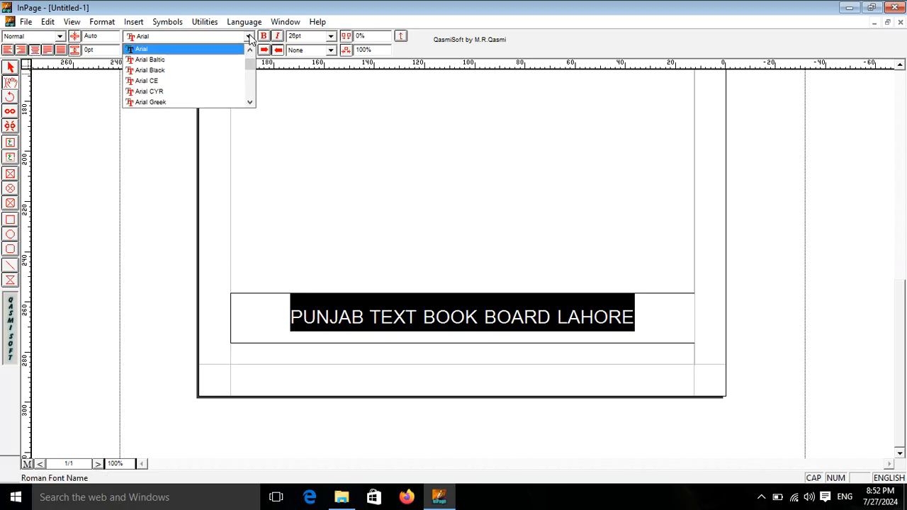
{"action": "left_click", "coordinate": [178, 71]}
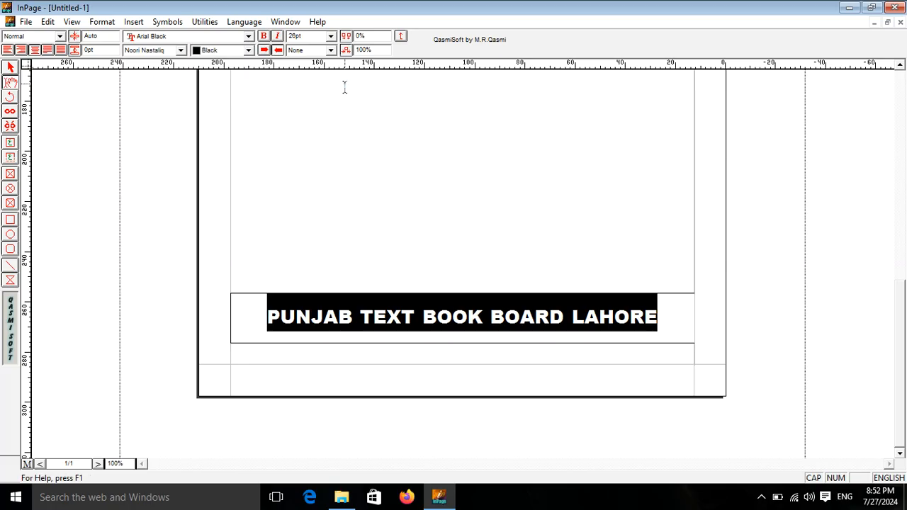
{"action": "key", "text": "ctrl+shift+period"}
{"action": "key", "text": "ctrl+shift+period"}
{"action": "key", "text": "ctrl+shift+period"}
{"action": "key", "text": "ctrl+shift+period"}
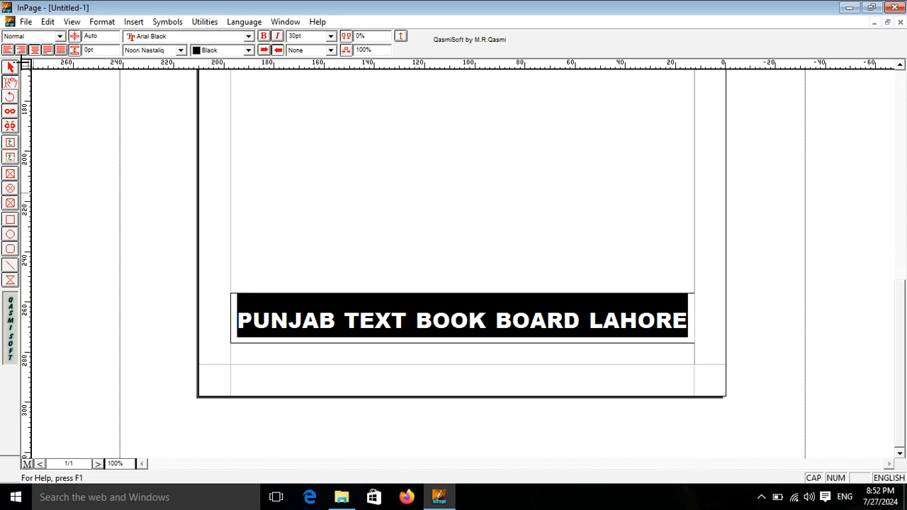
Shrink the publisher text box to about 15 mm high and move it down onto the bottom margin
{"action": "left_click", "coordinate": [11, 68]}
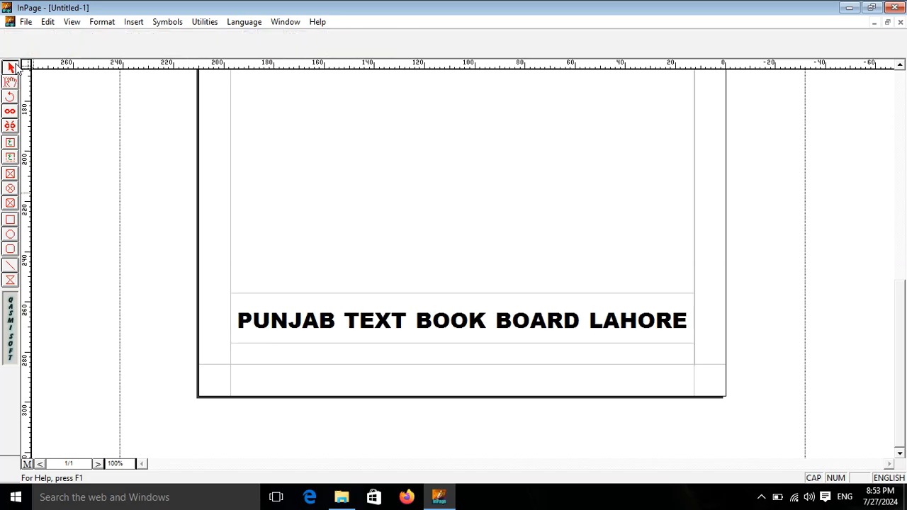
{"action": "left_click", "coordinate": [463, 345]}
{"action": "left_click_drag", "start_coordinate": [461, 344], "coordinate": [462, 321]}
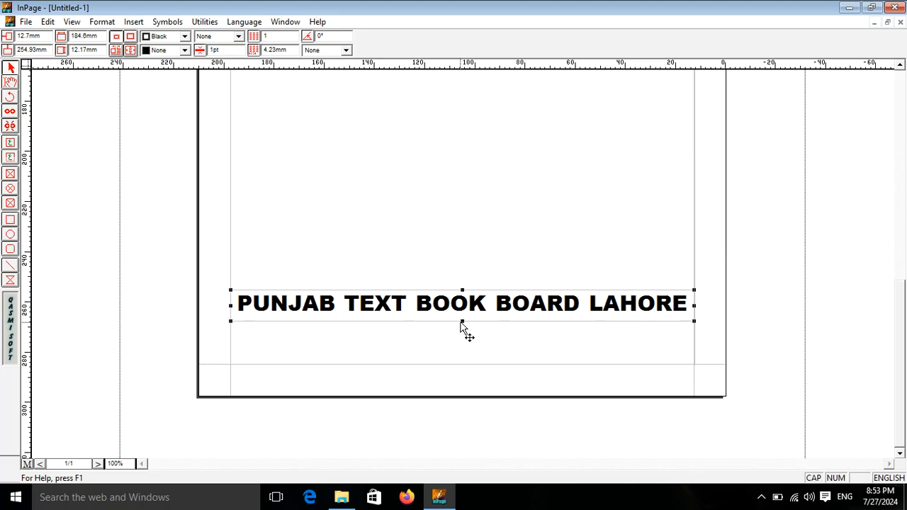
{"action": "left_click_drag", "start_coordinate": [461, 321], "coordinate": [462, 328]}
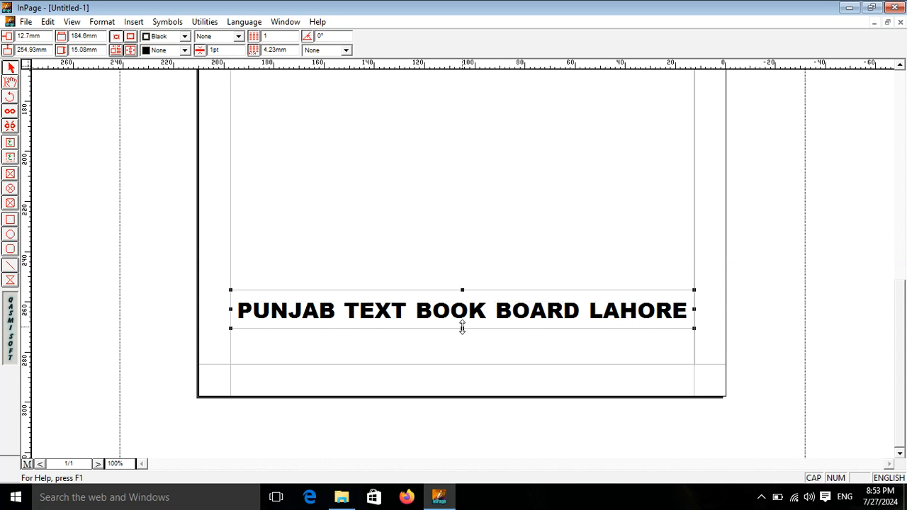
{"action": "left_click_drag", "start_coordinate": [460, 330], "coordinate": [460, 369]}
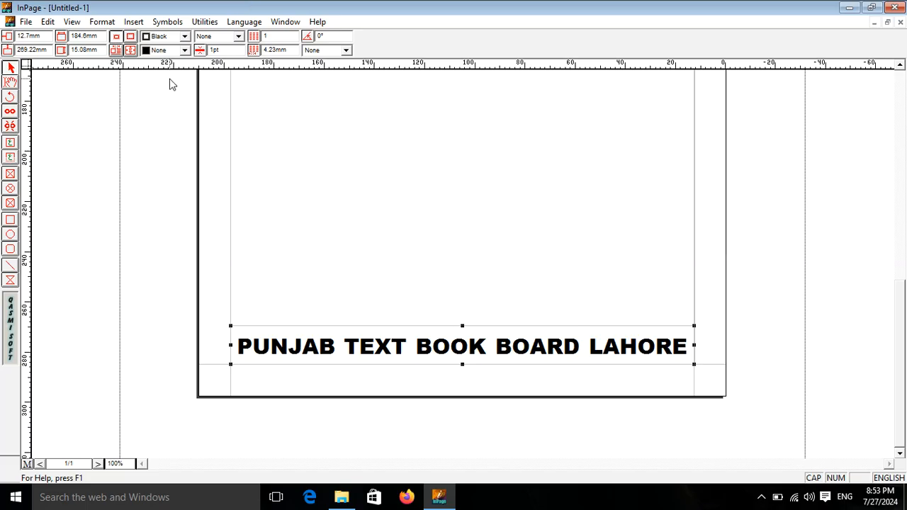
Fill the publisher text box's background with Yellow and deselect the box
{"action": "left_click", "coordinate": [184, 50]}
{"action": "scroll", "coordinate": [186, 88], "scroll_direction": "down", "scroll_amount": 1}
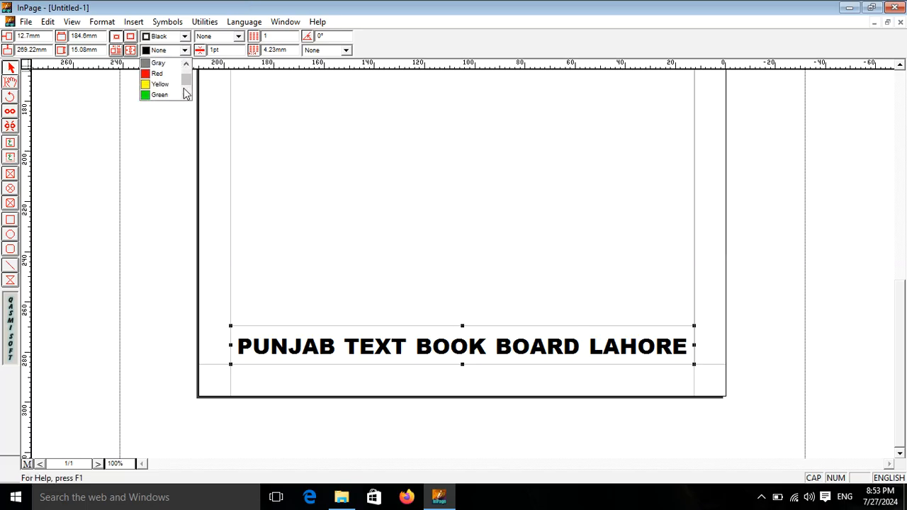
{"action": "left_click", "coordinate": [170, 83]}
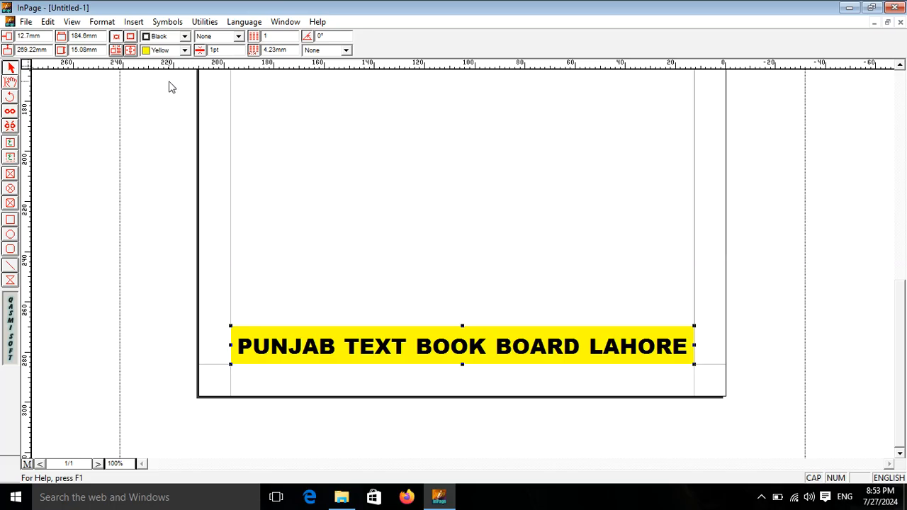
{"action": "left_click", "coordinate": [110, 268]}
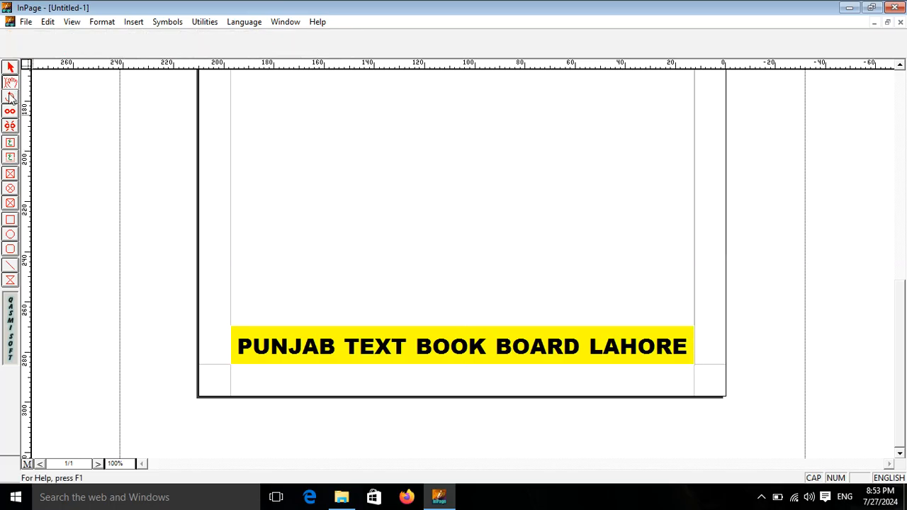
Change the color of the text "PUNJAB TEXT BOOK BOARD LAHORE" to Red
{"action": "left_click_drag", "start_coordinate": [234, 346], "coordinate": [698, 296]}
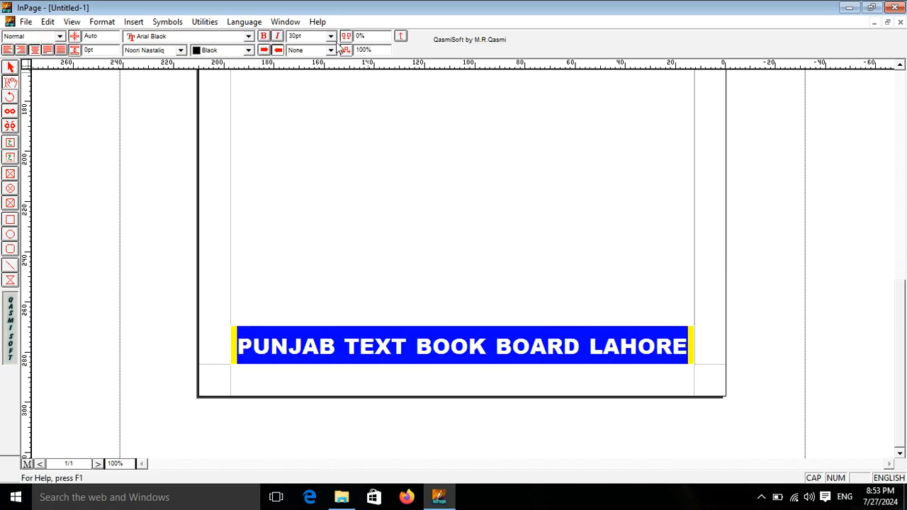
{"action": "left_click", "coordinate": [248, 50]}
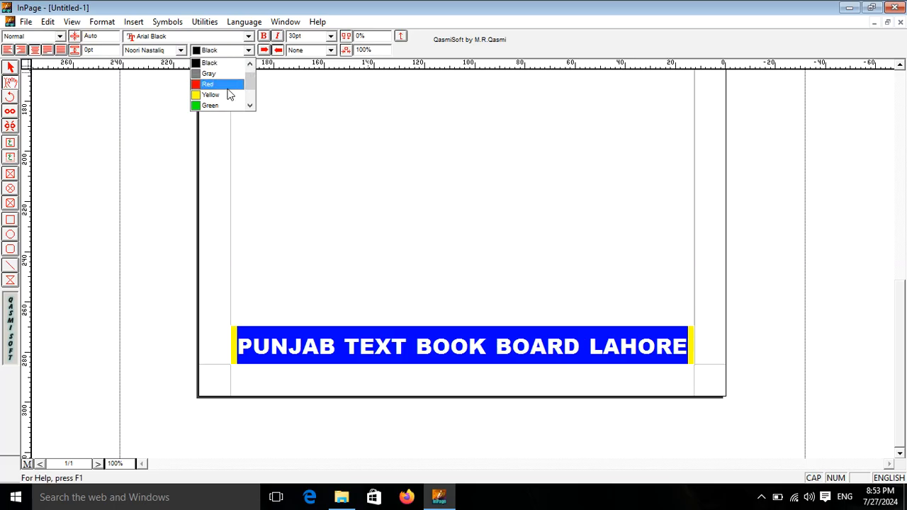
{"action": "left_click", "coordinate": [226, 84]}
{"action": "left_click", "coordinate": [10, 67]}
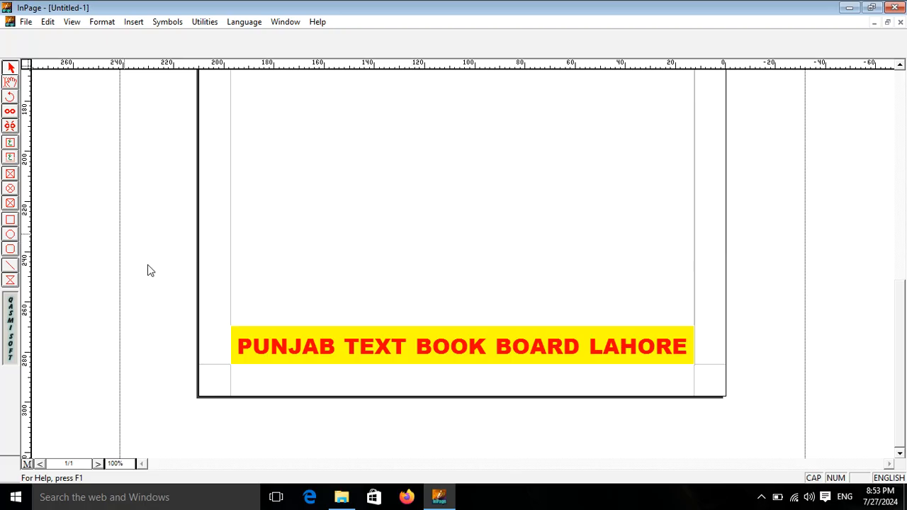
Draw an ellipse about 164 mm wide and 89 mm high in the upper part of the page
{"action": "left_click_drag", "start_coordinate": [901, 382], "coordinate": [904, 182]}
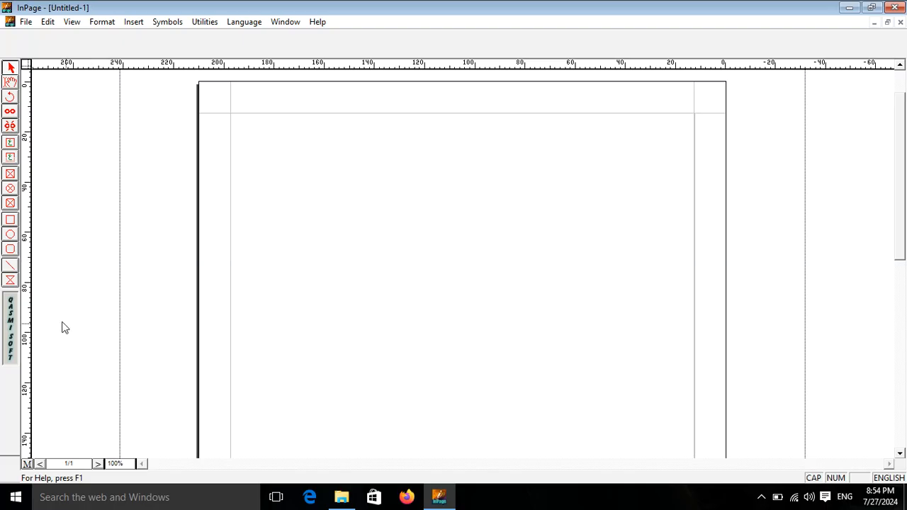
{"action": "left_click", "coordinate": [10, 235]}
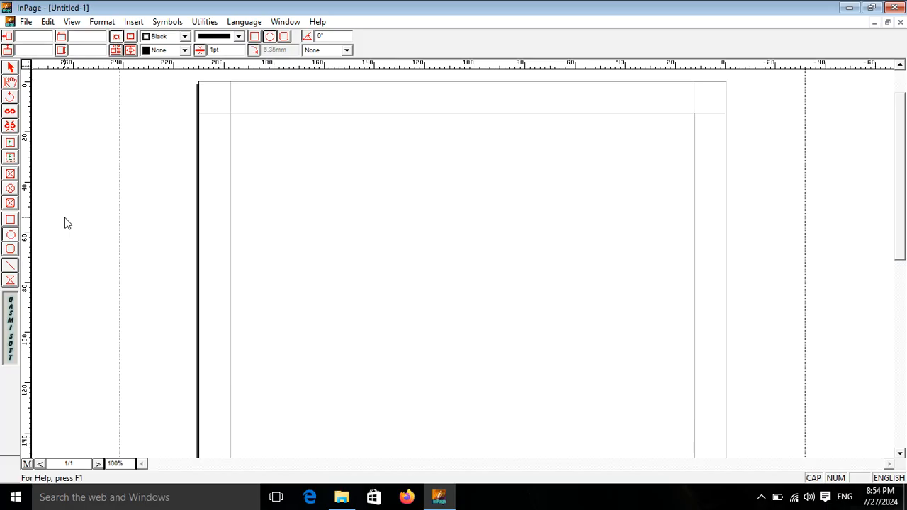
{"action": "left_click", "coordinate": [11, 235]}
{"action": "left_click_drag", "start_coordinate": [261, 138], "coordinate": [674, 363]}
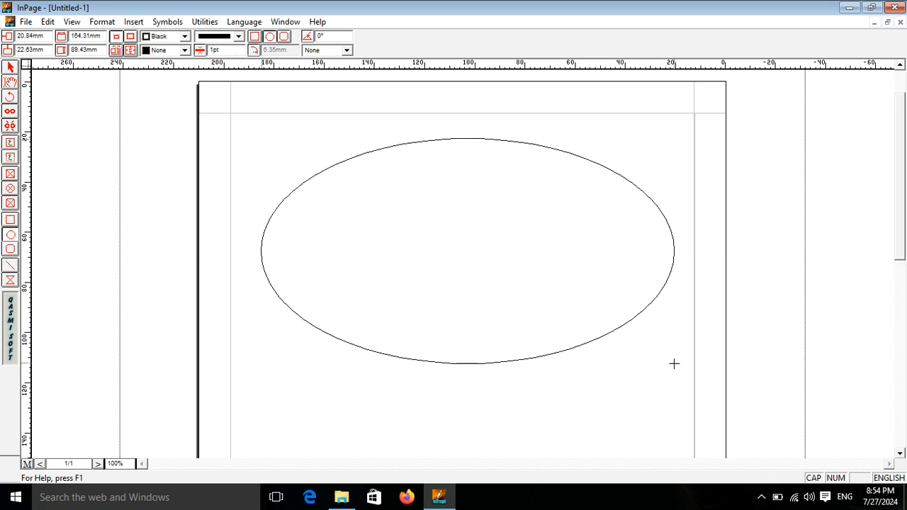
{"action": "left_click", "coordinate": [7, 70]}
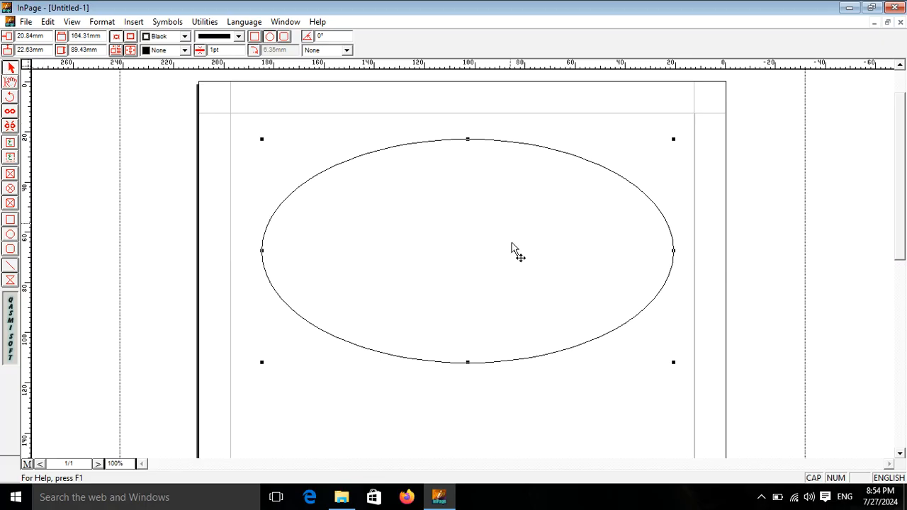
Move the ellipse slightly up to about 21.9 mm across and 17.6 mm down, leaving its object settings unchanged
{"action": "left_click", "coordinate": [473, 261]}
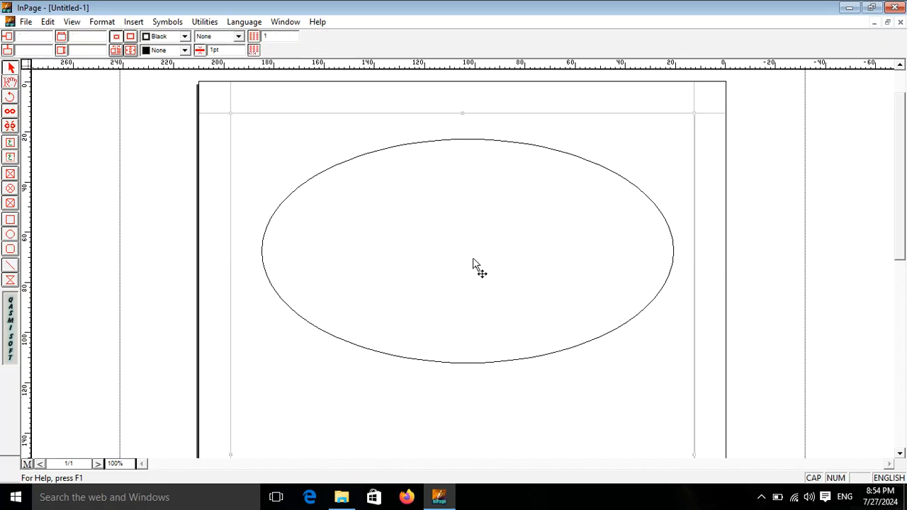
{"action": "left_click", "coordinate": [454, 141]}
{"action": "double_click", "coordinate": [454, 142]}
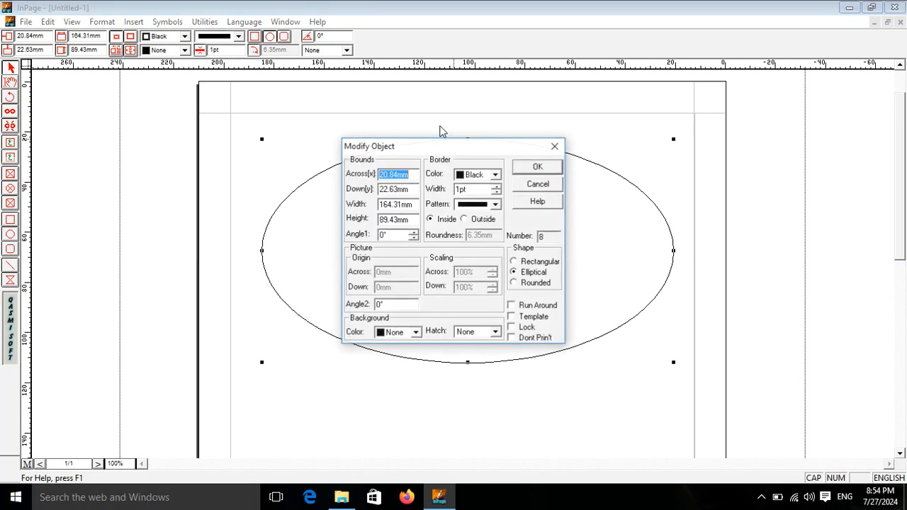
{"action": "left_click", "coordinate": [537, 184]}
{"action": "left_click_drag", "start_coordinate": [415, 152], "coordinate": [417, 145]}
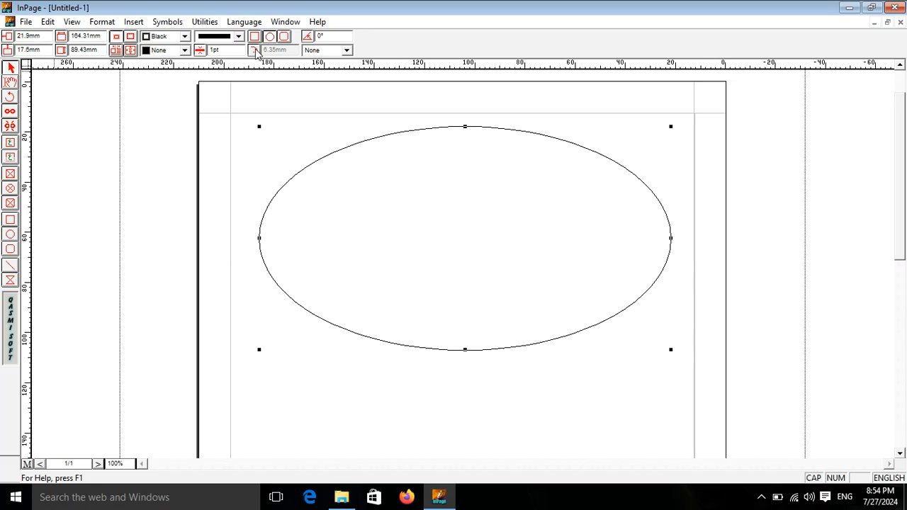
Give the ellipse a double-line border pattern with a width of 6 pt
{"action": "left_click", "coordinate": [238, 36]}
{"action": "left_click", "coordinate": [240, 81]}
{"action": "left_click", "coordinate": [240, 81]}
{"action": "left_click", "coordinate": [240, 81]}
{"action": "left_click", "coordinate": [226, 61]}
{"action": "double_click", "coordinate": [218, 50]}
{"action": "type", "text": "6"}
{"action": "key", "text": "Return"}
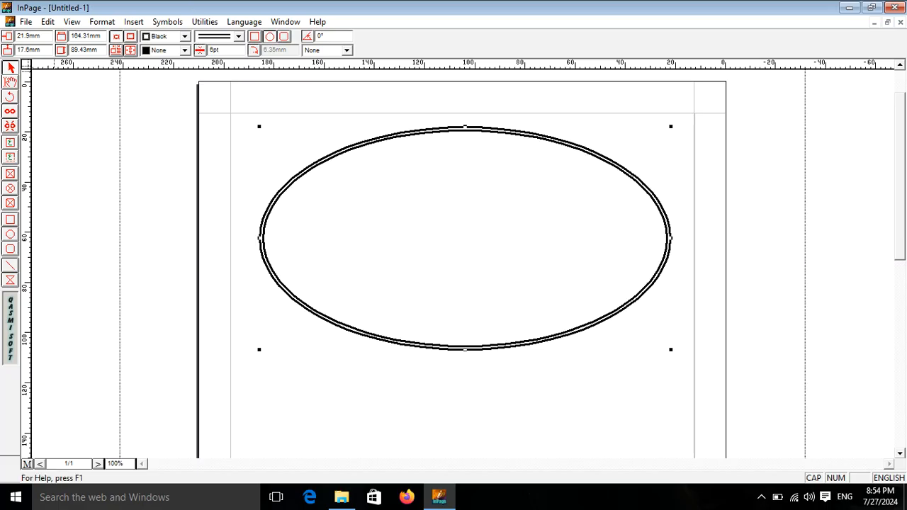
Try the dot-and-diamond border pattern on the ellipse
{"action": "left_click", "coordinate": [239, 36]}
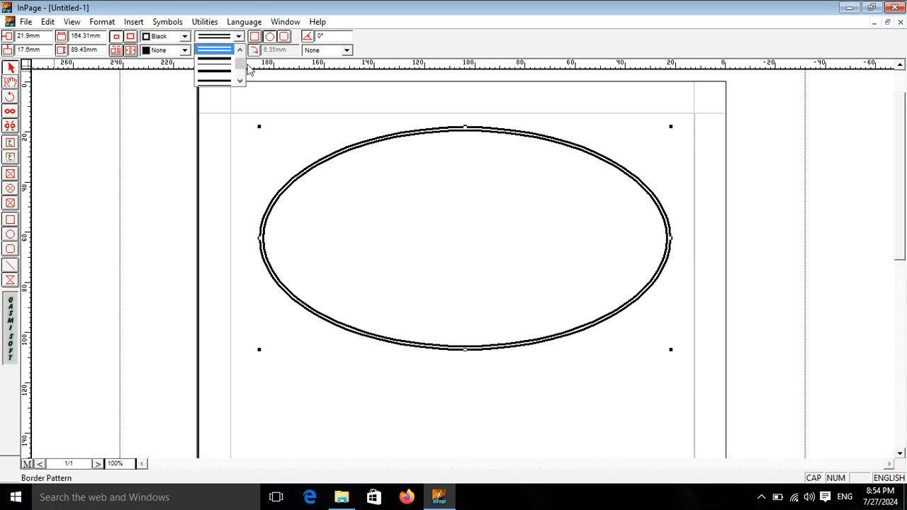
{"action": "left_click", "coordinate": [239, 80]}
{"action": "left_click", "coordinate": [239, 81]}
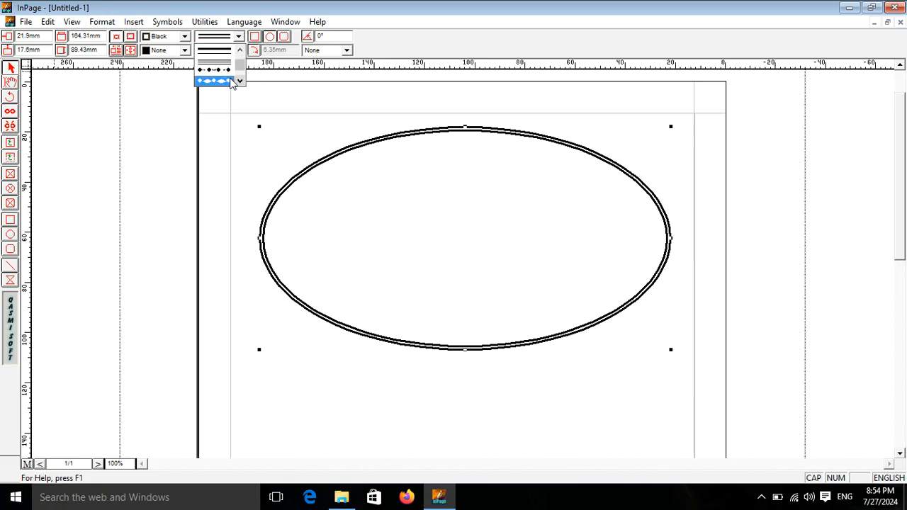
{"action": "left_click", "coordinate": [228, 81]}
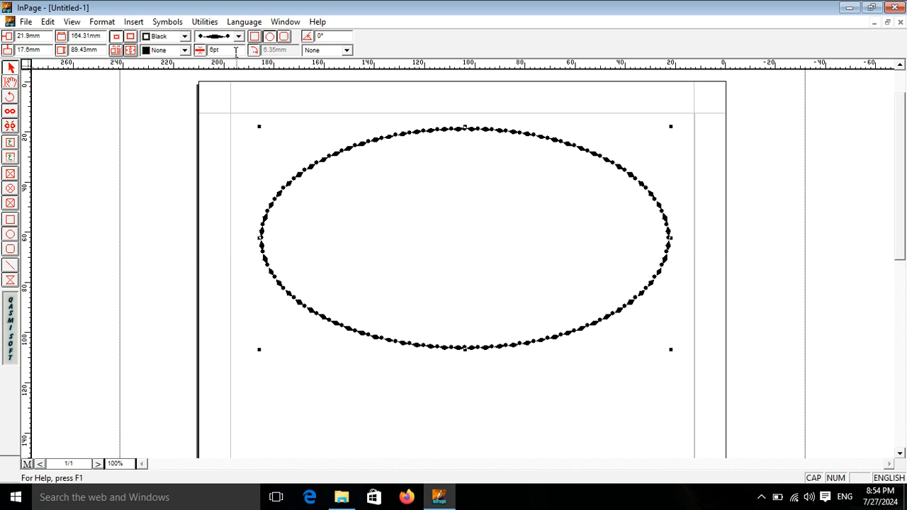
Give the ellipse the arrowhead-shaped border pattern with a width of 15 pt
{"action": "left_click", "coordinate": [238, 36]}
{"action": "left_click", "coordinate": [222, 60]}
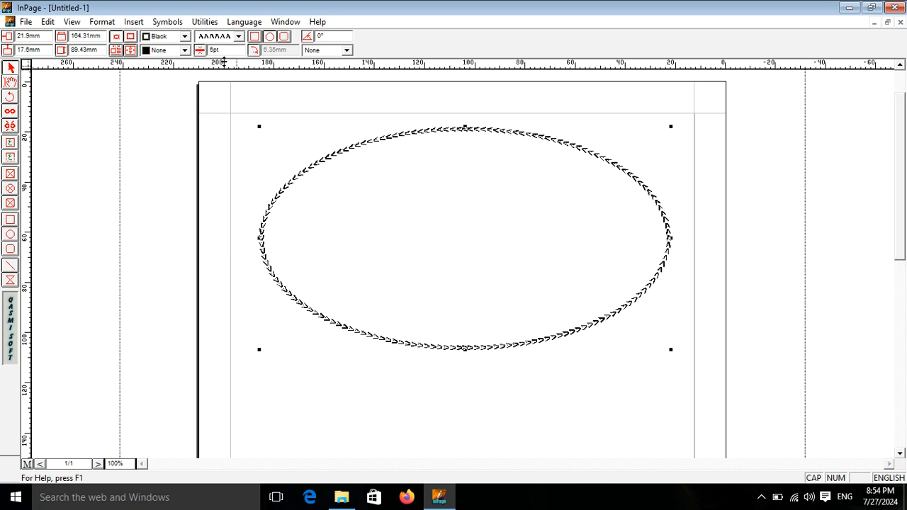
{"action": "double_click", "coordinate": [216, 50]}
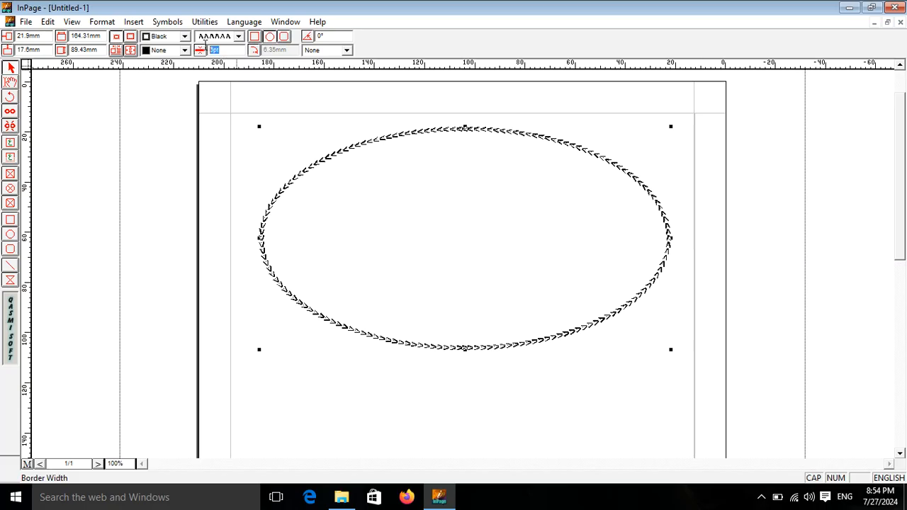
{"action": "type", "text": "15"}
{"action": "key", "text": "Return"}
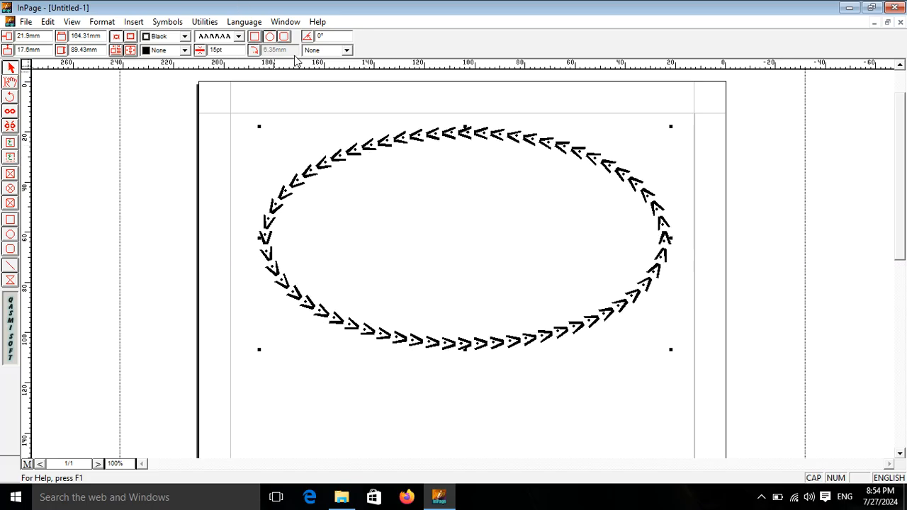
Color the ellipse's border Red and fill the ellipse with Yellow
{"action": "left_click", "coordinate": [184, 36]}
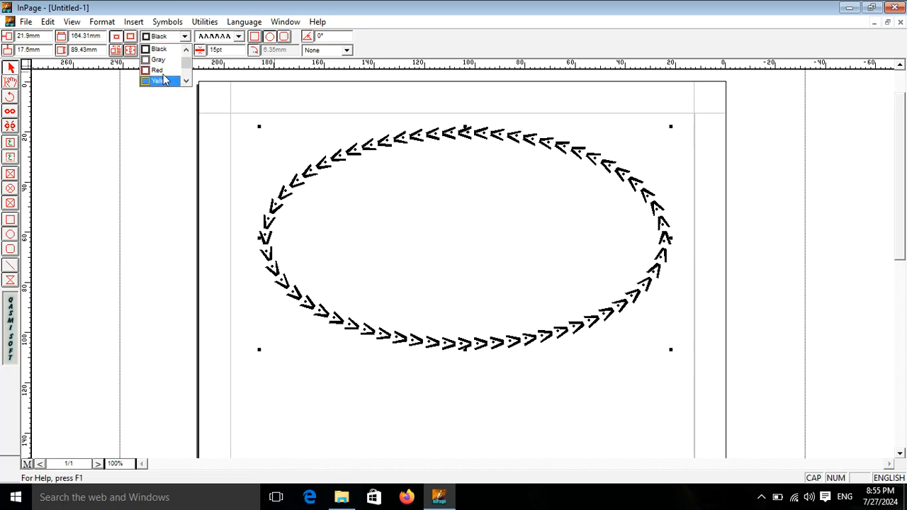
{"action": "left_click", "coordinate": [164, 73]}
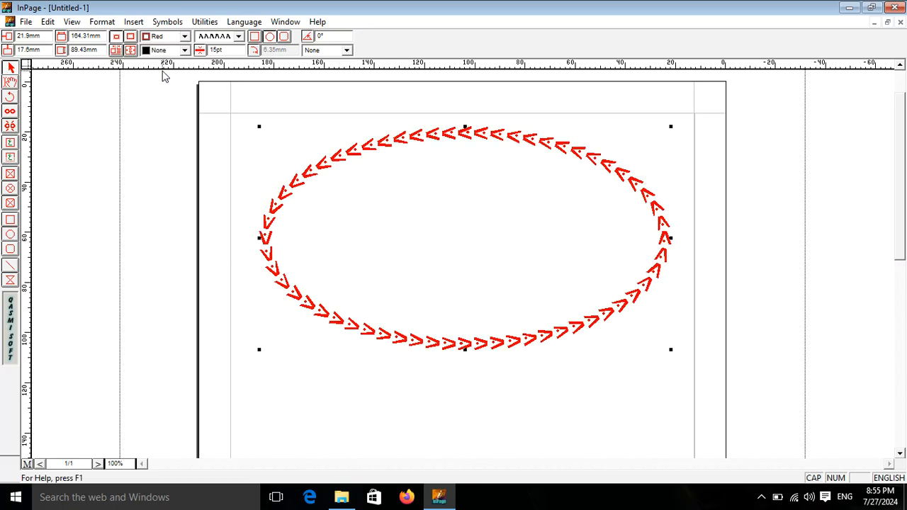
{"action": "left_click", "coordinate": [104, 21]}
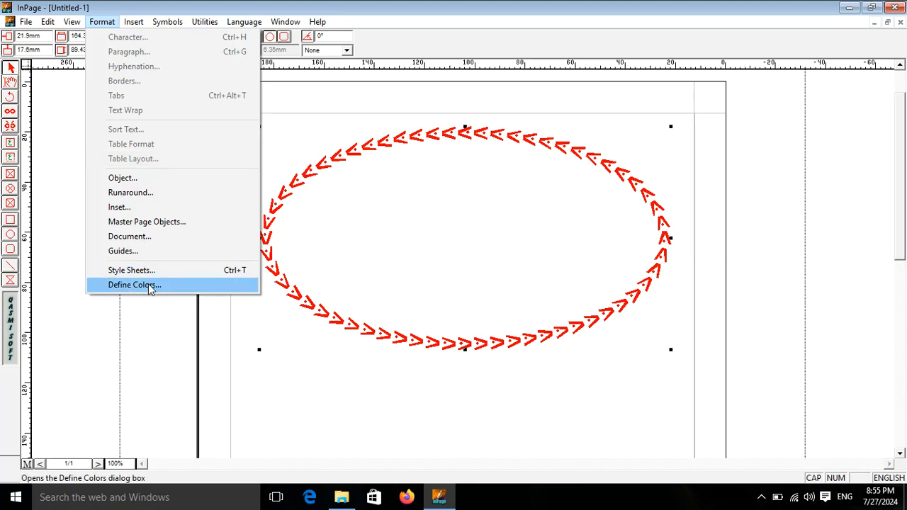
{"action": "left_click", "coordinate": [157, 6]}
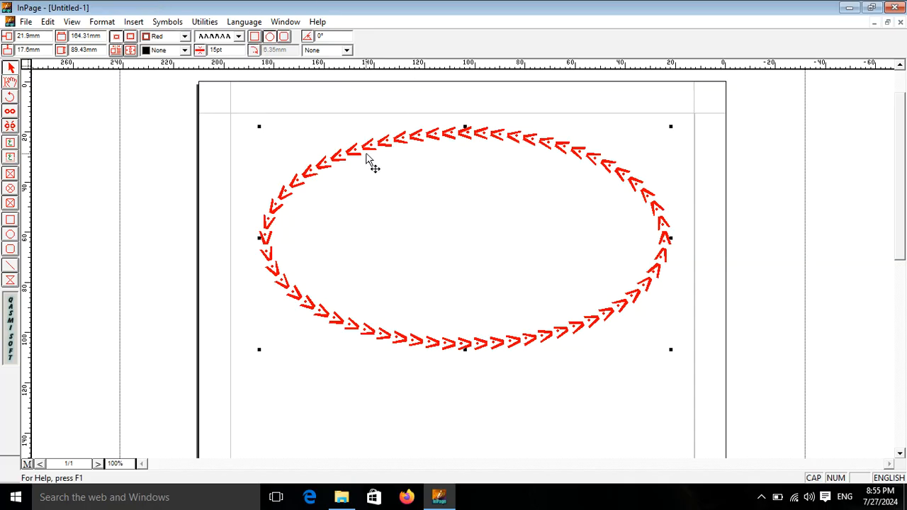
{"action": "left_click", "coordinate": [185, 50]}
{"action": "scroll", "coordinate": [190, 89], "scroll_direction": "down", "scroll_amount": 2}
{"action": "left_click", "coordinate": [168, 91]}
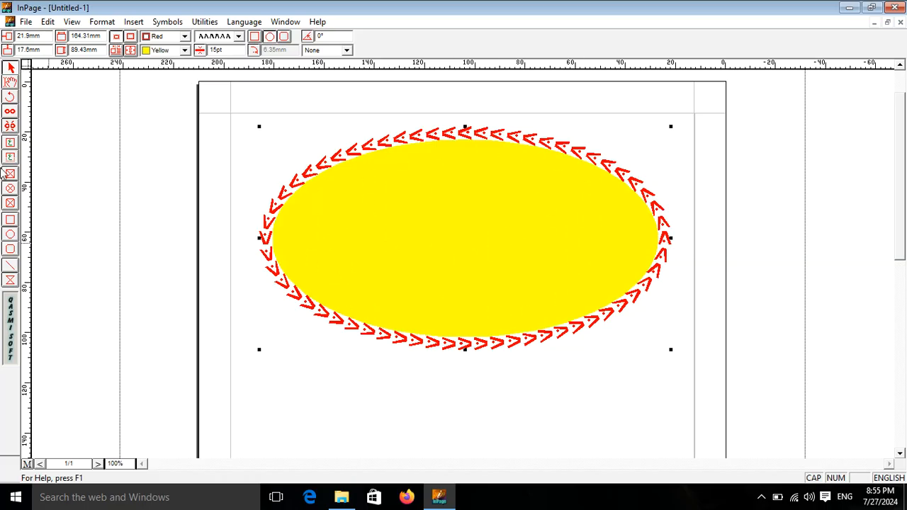
Draw a text box about 150 mm wide and 101 mm high over the ellipse
{"action": "left_click", "coordinate": [10, 143]}
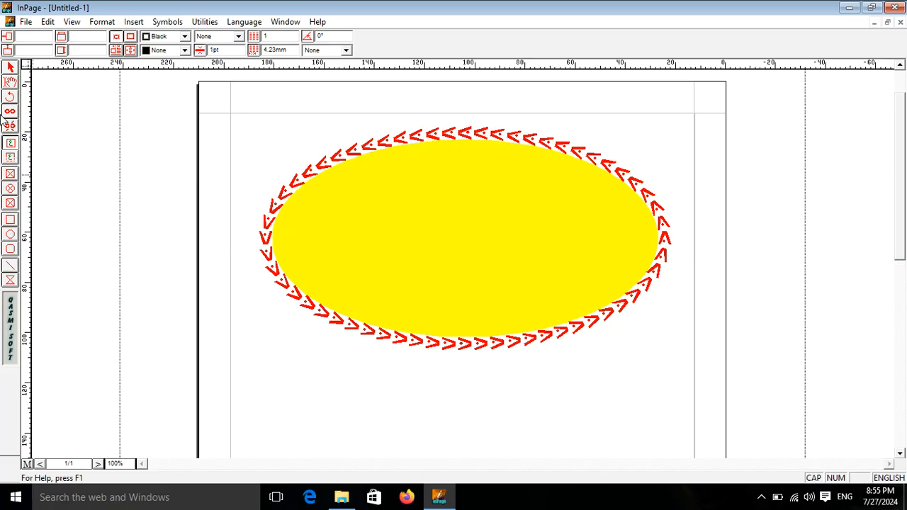
{"action": "left_click", "coordinate": [10, 145]}
{"action": "left_click_drag", "start_coordinate": [300, 147], "coordinate": [677, 401]}
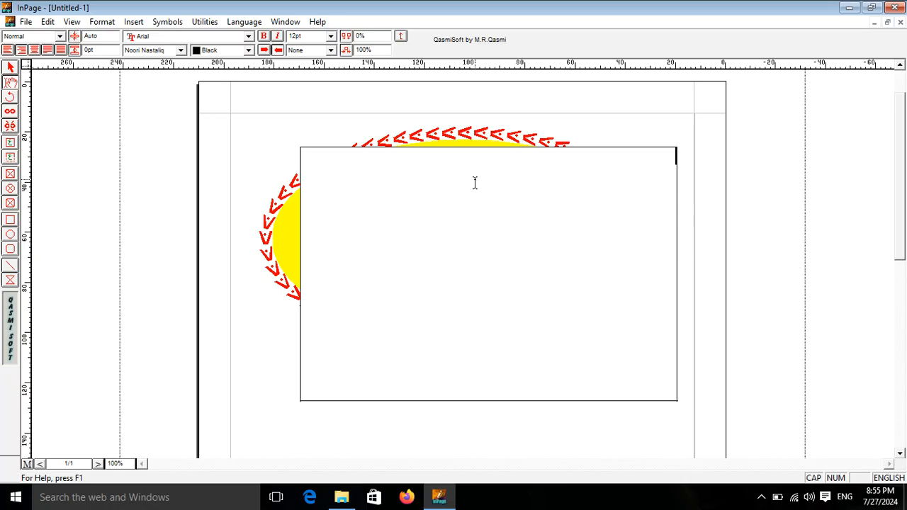
Switch the typing language to Urdu and enter the heading اسلامیات in the new text box
{"action": "key", "text": "Caps_Lock"}
{"action": "type", "text": "aslamyat"}
{"action": "mouse_move", "coordinate": [639, 163]}
{"action": "left_mouse_down"}
{"action": "mouse_move", "coordinate": [666, 162]}
{"action": "mouse_move", "coordinate": [640, 161]}
{"action": "left_mouse_up"}
{"action": "double_click", "coordinate": [641, 161]}
{"action": "left_click", "coordinate": [890, 478]}
{"action": "key", "text": "BackSpace"}
{"action": "type", "text": "اسلامیات"}
Select the heading اسلامیات and enlarge its font size to 137 pt
{"action": "left_click_drag", "start_coordinate": [636, 151], "coordinate": [670, 164]}
{"action": "key", "text": "F12"}
{"action": "key", "text": "F12"}
{"action": "key", "text": "F12"}
{"action": "key", "text": "F12"}
{"action": "key", "text": "F12"}
{"action": "key", "text": "F12"}
{"action": "key", "text": "F12"}
{"action": "key", "text": "F12"}
{"action": "key", "text": "F12"}
{"action": "key", "text": "F12"}
{"action": "key", "text": "F12"}
{"action": "key", "text": "F12"}
{"action": "key", "text": "F12"}
{"action": "key", "text": "F12"}
{"action": "key", "text": "F12"}
{"action": "key", "text": "F12"}
{"action": "key", "text": "F12"}
{"action": "key", "text": "F12"}
{"action": "key", "text": "F12"}
{"action": "key", "text": "F12"}
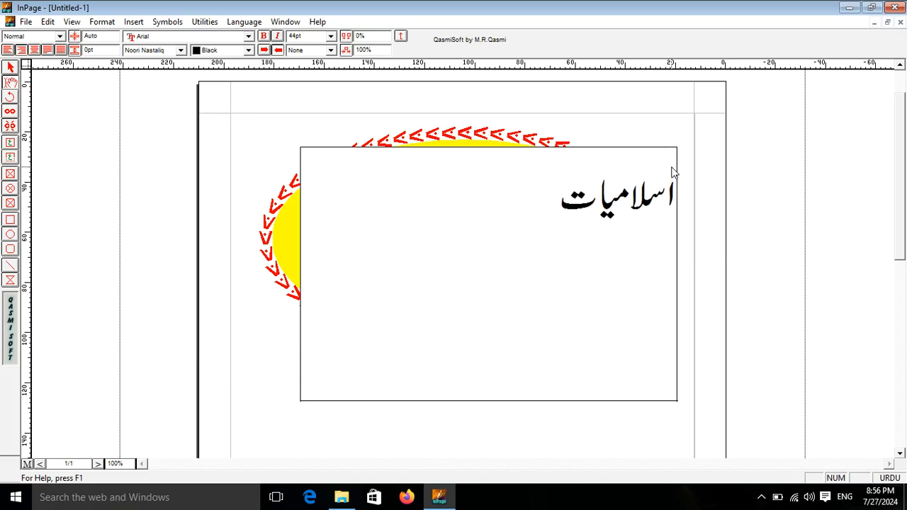
{"action": "key", "text": "F12"}
{"action": "key", "text": "F12"}
{"action": "key", "text": "F12"}
{"action": "key", "text": "F12"}
{"action": "key", "text": "F12"}
{"action": "key", "text": "F12"}
{"action": "key", "text": "F12"}
{"action": "key", "text": "F12"}
{"action": "key", "text": "F12"}
{"action": "key", "text": "F12"}
{"action": "key", "text": "F12"}
{"action": "key", "text": "F12"}
{"action": "key", "text": "F12"}
{"action": "key", "text": "F12"}
{"action": "key", "text": "F12"}
{"action": "key", "text": "F12"}
{"action": "key", "text": "F12"}
{"action": "key", "text": "F12"}
{"action": "key", "text": "F12"}
{"action": "key", "text": "F12"}
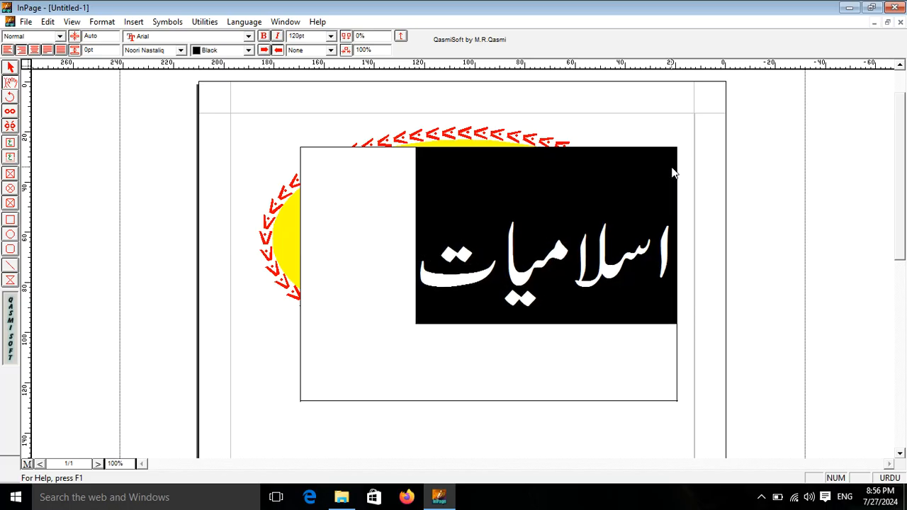
{"action": "key", "text": "F12"}
{"action": "key", "text": "F12"}
{"action": "key", "text": "F12"}
{"action": "key", "text": "F12"}
{"action": "key", "text": "F12"}
{"action": "key", "text": "F12"}
{"action": "key", "text": "F12"}
{"action": "key", "text": "F12"}
{"action": "key", "text": "F12"}
{"action": "key", "text": "F12"}
{"action": "key", "text": "F12"}
{"action": "key", "text": "F12"}
{"action": "key", "text": "F12"}
{"action": "key", "text": "F12"}
{"action": "key", "text": "F12"}
{"action": "key", "text": "F12"}
{"action": "key", "text": "F12"}
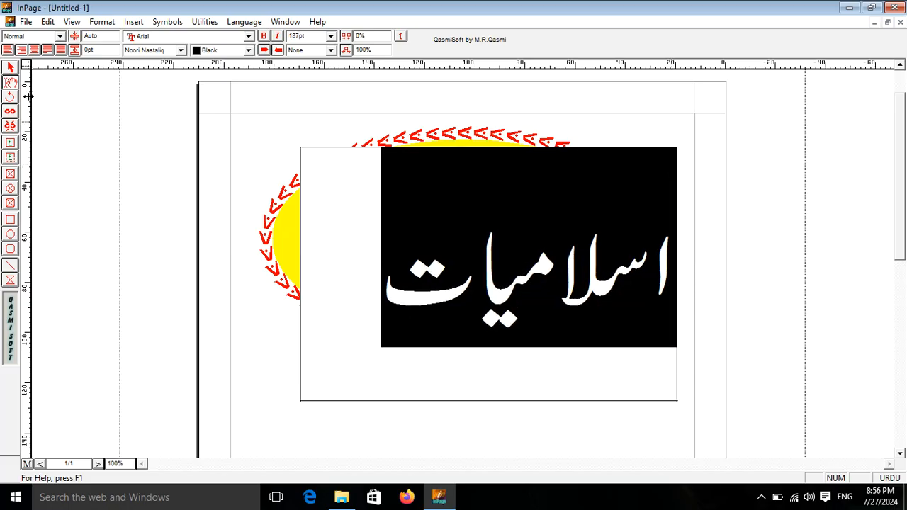
Try the Aasaar and Jaben Italic Urdu fonts on the heading, and settle on Jaben Narrow
{"action": "left_click", "coordinate": [180, 50]}
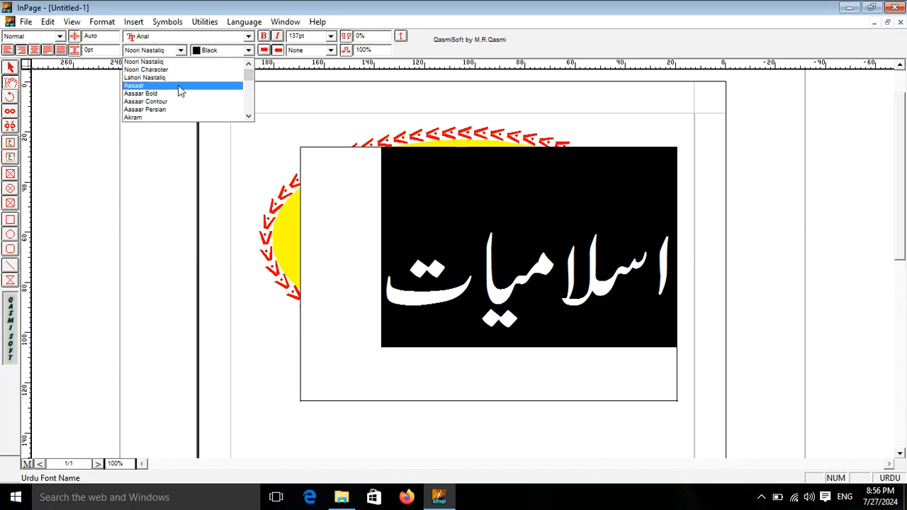
{"action": "left_click", "coordinate": [175, 85]}
{"action": "left_click", "coordinate": [181, 50]}
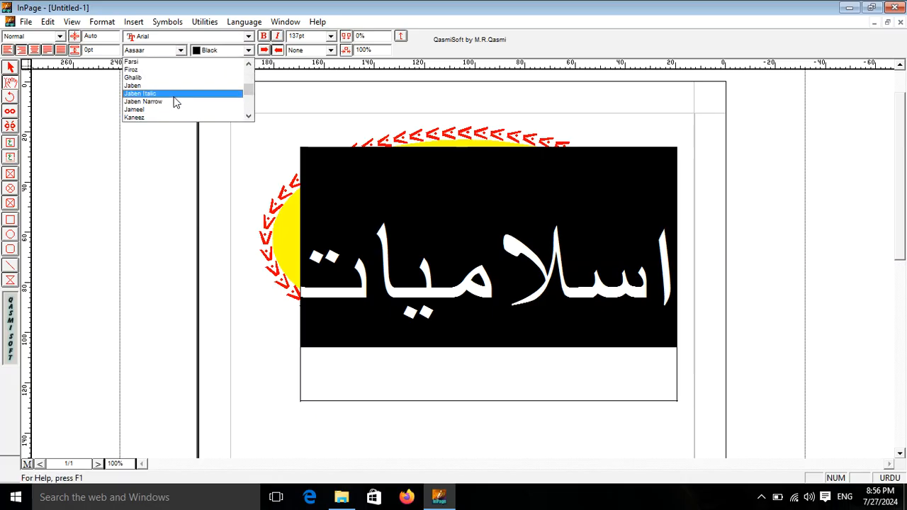
{"action": "left_click", "coordinate": [173, 96]}
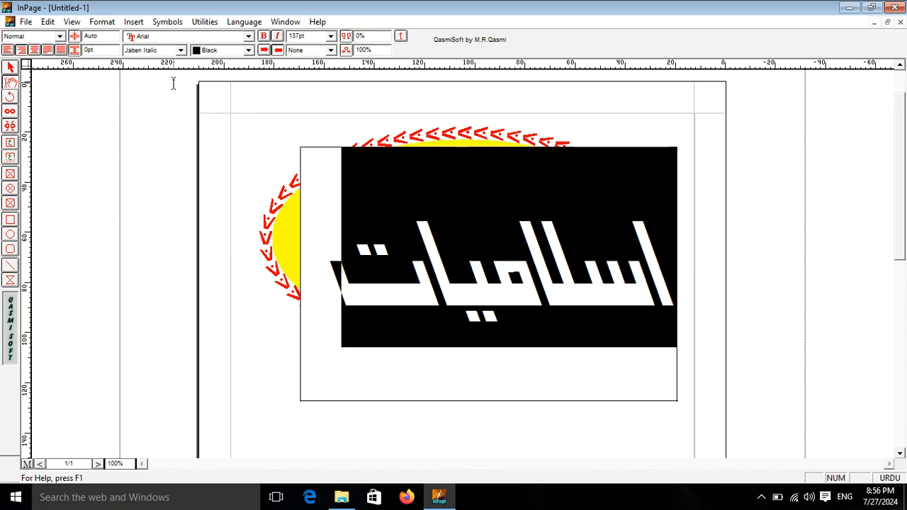
{"action": "left_click", "coordinate": [181, 50]}
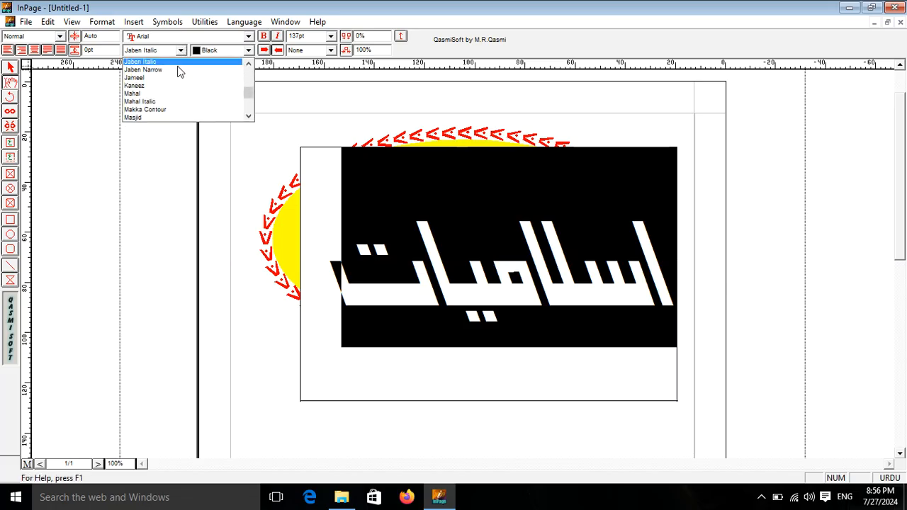
{"action": "left_click", "coordinate": [180, 69]}
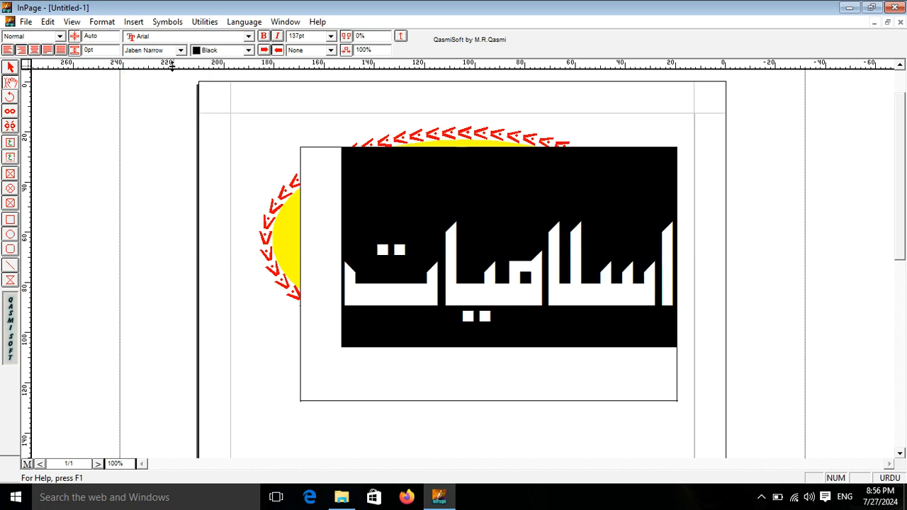
Reduce the heading's font size to 110 pt
{"action": "key", "text": "ctrl+F7"}
{"action": "key", "text": "ctrl+F7"}
{"action": "key", "text": "ctrl+F7"}
{"action": "key", "text": "ctrl+F7"}
{"action": "key", "text": "ctrl+F7"}
{"action": "key", "text": "ctrl+F7"}
{"action": "key", "text": "ctrl+F7"}
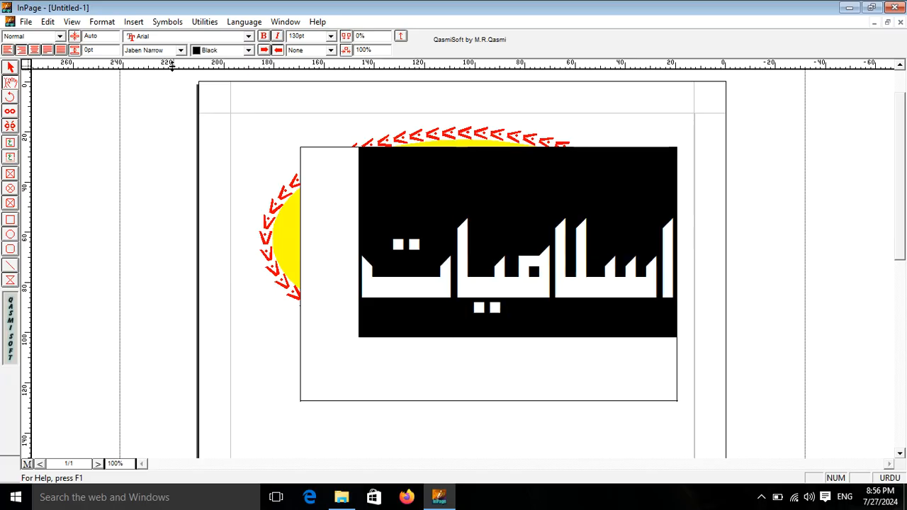
{"action": "key", "text": "ctrl+F7"}
{"action": "key", "text": "ctrl+F7"}
{"action": "key", "text": "ctrl+F7"}
{"action": "key", "text": "ctrl+F7"}
{"action": "key", "text": "ctrl+F7"}
{"action": "key", "text": "ctrl+F7"}
{"action": "key", "text": "ctrl+F7"}
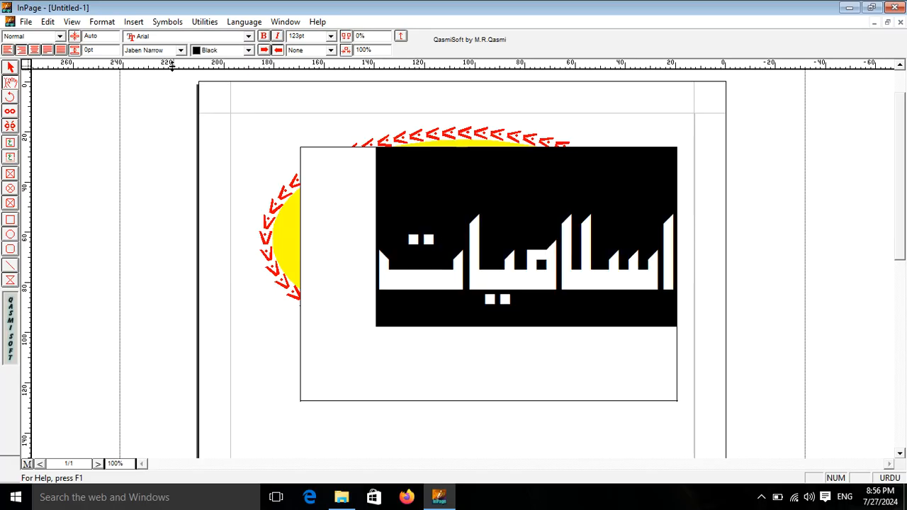
{"action": "left_click", "coordinate": [316, 37]}
{"action": "type", "text": "11"}
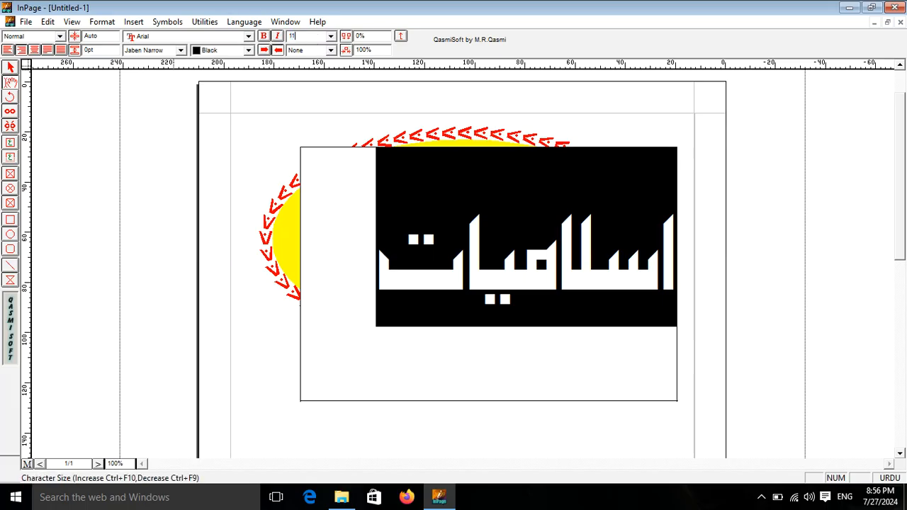
{"action": "type", "text": "0"}
{"action": "key", "text": "Return"}
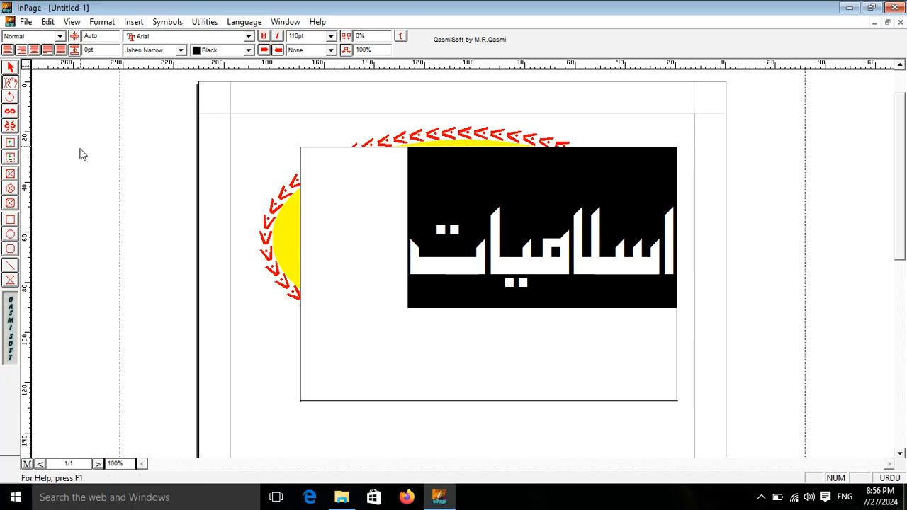
Move the heading's text box to 52.78 mm across and 23.06 mm down so the word sits centered inside the yellow ellipse
{"action": "left_click", "coordinate": [11, 68]}
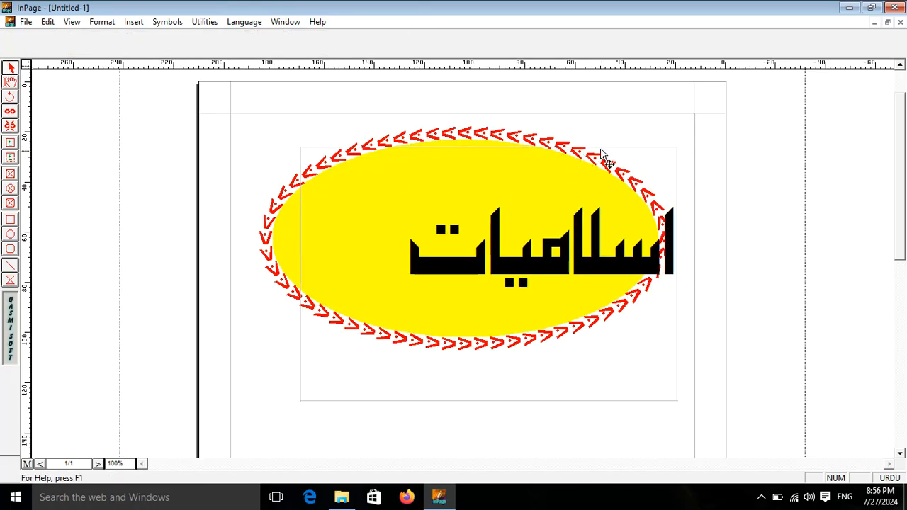
{"action": "left_click", "coordinate": [627, 381]}
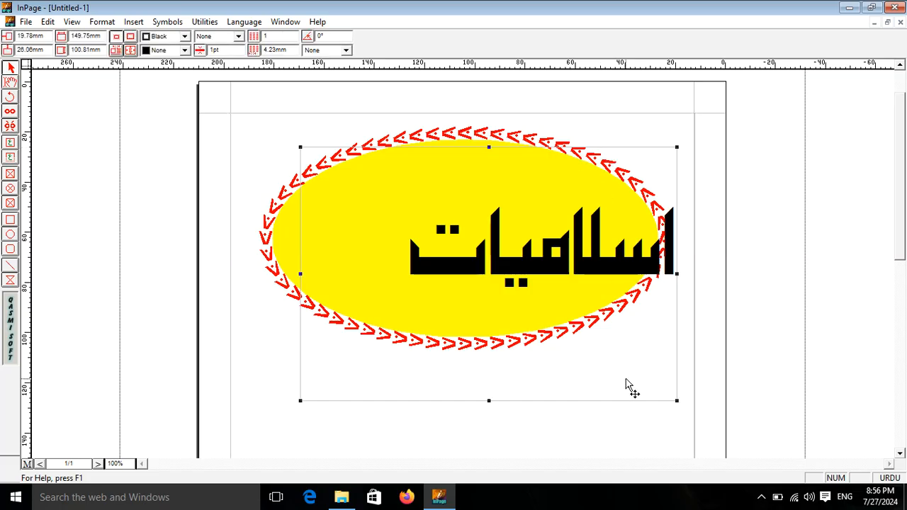
{"action": "key", "text": "Left"}
{"action": "key", "text": "Left"}
{"action": "key", "text": "Left"}
{"action": "key", "text": "Left"}
{"action": "key", "text": "Left"}
{"action": "key", "text": "Left"}
{"action": "key", "text": "Left"}
{"action": "key", "text": "Left"}
{"action": "key", "text": "Left"}
{"action": "key", "text": "Left"}
{"action": "key", "text": "Left"}
{"action": "key", "text": "Left"}
{"action": "key", "text": "Left"}
{"action": "key", "text": "Left"}
{"action": "key", "text": "Left"}
{"action": "key", "text": "Left"}
{"action": "key", "text": "Left"}
{"action": "key", "text": "Left"}
{"action": "key", "text": "Left"}
{"action": "key", "text": "Left"}
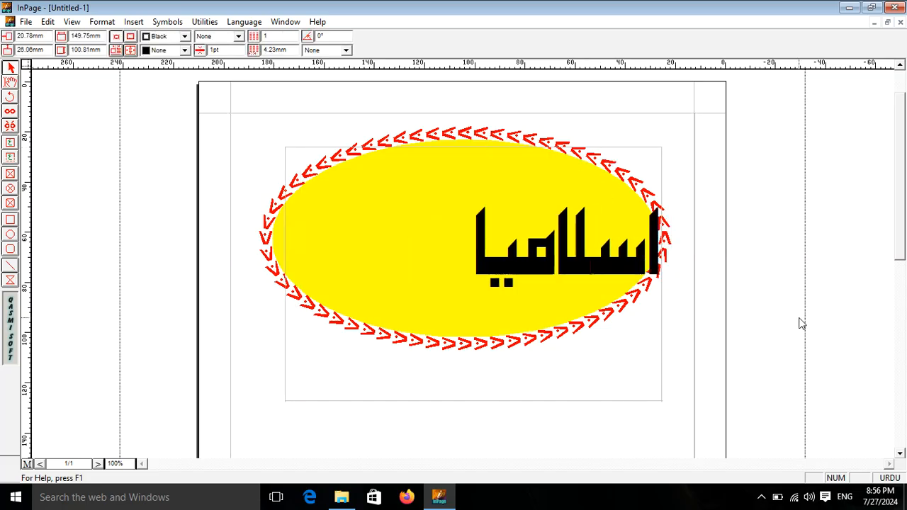
{"action": "key", "text": "Left"}
{"action": "key", "text": "Left"}
{"action": "key", "text": "Left"}
{"action": "key", "text": "Left"}
{"action": "key", "text": "Left"}
{"action": "key", "text": "Left"}
{"action": "key", "text": "Left"}
{"action": "key", "text": "Left"}
{"action": "key", "text": "Left"}
{"action": "key", "text": "Left"}
{"action": "key", "text": "Left"}
{"action": "key", "text": "Left"}
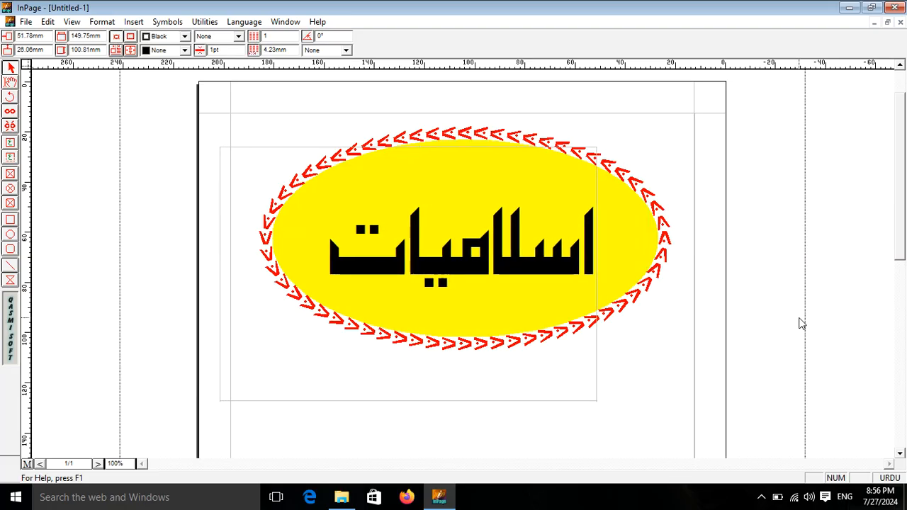
{"action": "key", "text": "Up"}
{"action": "key", "text": "Up"}
{"action": "key", "text": "Up"}
{"action": "key", "text": "Up"}
{"action": "key", "text": "Up"}
{"action": "key", "text": "Up"}
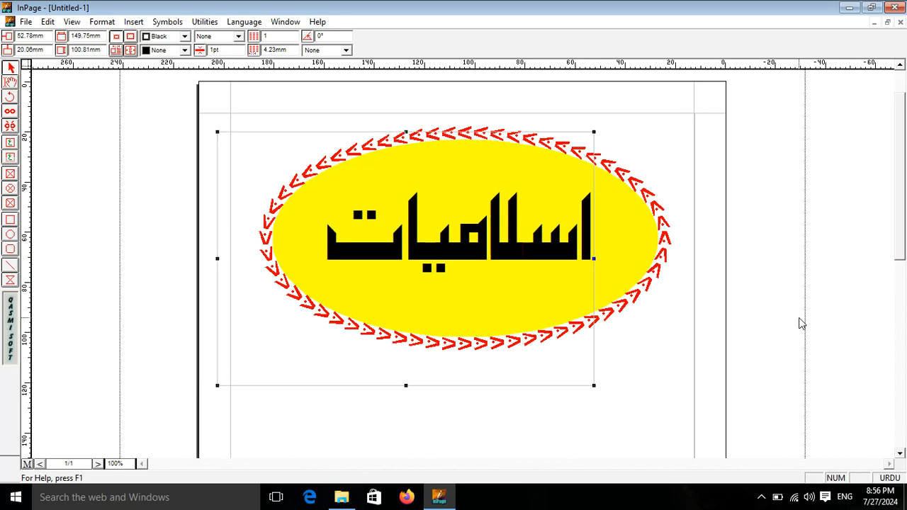
{"action": "key", "text": "Down"}
{"action": "key", "text": "Down"}
{"action": "key", "text": "Down"}
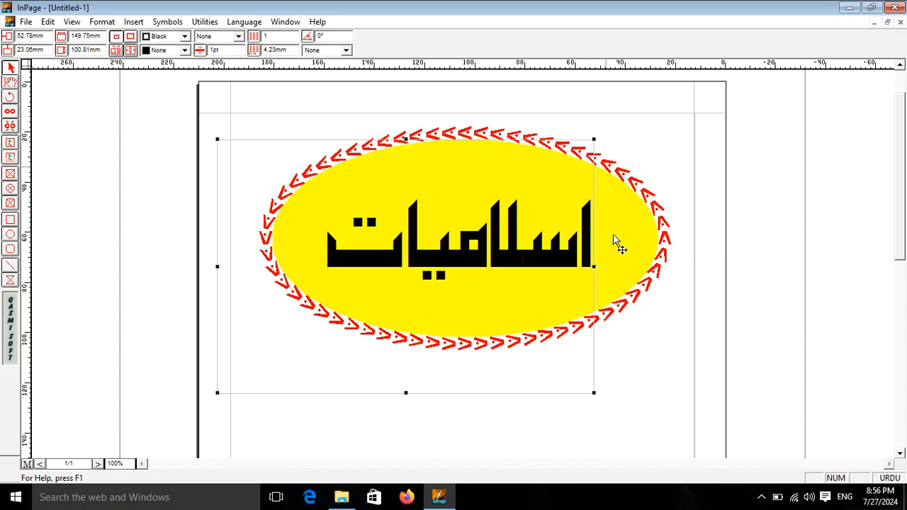
Draw another text box about 90 mm wide and 48 mm high below the ellipse
{"action": "left_click", "coordinate": [636, 420]}
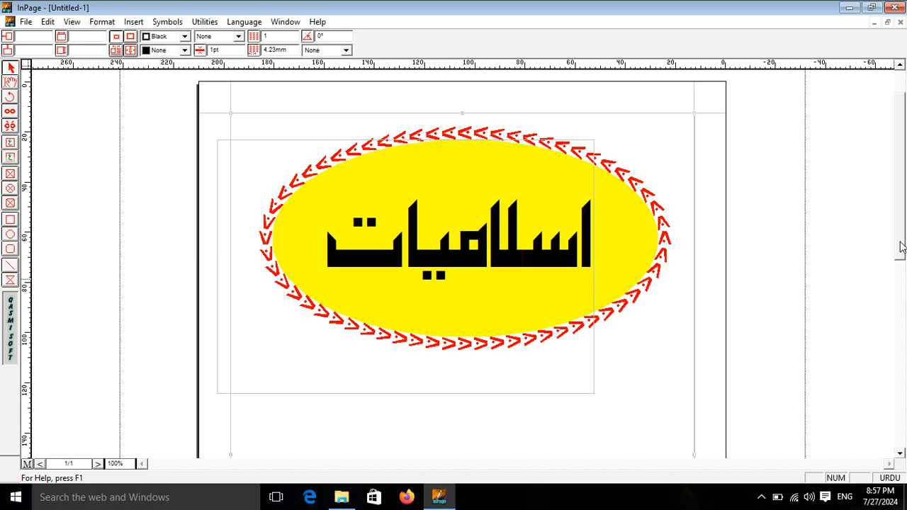
{"action": "scroll", "coordinate": [698, 230], "scroll_direction": "down", "scroll_amount": 3}
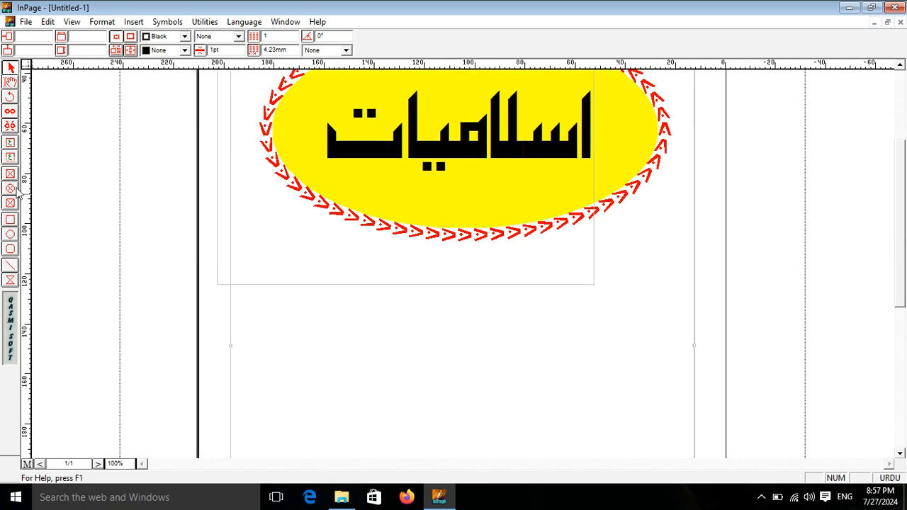
{"action": "left_click", "coordinate": [12, 143]}
{"action": "left_click_drag", "start_coordinate": [351, 305], "coordinate": [577, 425]}
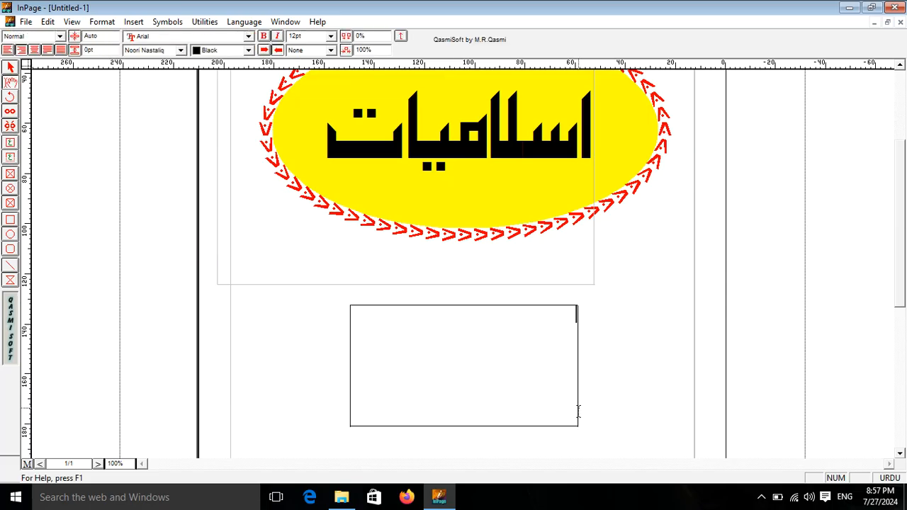
Enter the word لازمی in the new text box and enlarge it to 68 pt
{"action": "type", "text": "لازمی"}
{"action": "left_click_drag", "start_coordinate": [564, 313], "coordinate": [604, 312]}
{"action": "key", "text": "F8"}
{"action": "key", "text": "F8"}
{"action": "key", "text": "F8"}
{"action": "key", "text": "F8"}
{"action": "key", "text": "F8"}
{"action": "key", "text": "F8"}
{"action": "key", "text": "F8"}
{"action": "key", "text": "F8"}
{"action": "key", "text": "F8"}
{"action": "key", "text": "F8"}
{"action": "key", "text": "F8"}
{"action": "key", "text": "F8"}
{"action": "key", "text": "F8"}
{"action": "key", "text": "F8"}
{"action": "key", "text": "F8"}
{"action": "key", "text": "F8"}
{"action": "key", "text": "F8"}
{"action": "key", "text": "F8"}
{"action": "key", "text": "F8"}
{"action": "key", "text": "F8"}
{"action": "key", "text": "F8"}
{"action": "key", "text": "F8"}
{"action": "key", "text": "F8"}
{"action": "key", "text": "F8"}
{"action": "key", "text": "F8"}
{"action": "key", "text": "F8"}
{"action": "key", "text": "F8"}
{"action": "key", "text": "F8"}
{"action": "key", "text": "F8"}
{"action": "key", "text": "F8"}
{"action": "key", "text": "F8"}
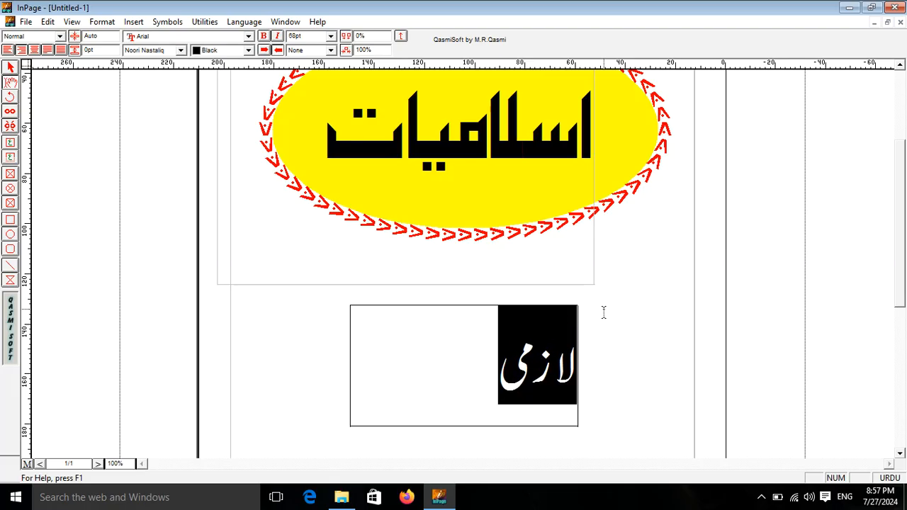
Move the لازمی text box down the page to 92.16 mm across and 159.72 mm down, and deselect it
{"action": "left_click", "coordinate": [10, 68]}
{"action": "left_click_drag", "start_coordinate": [559, 429], "coordinate": [508, 444]}
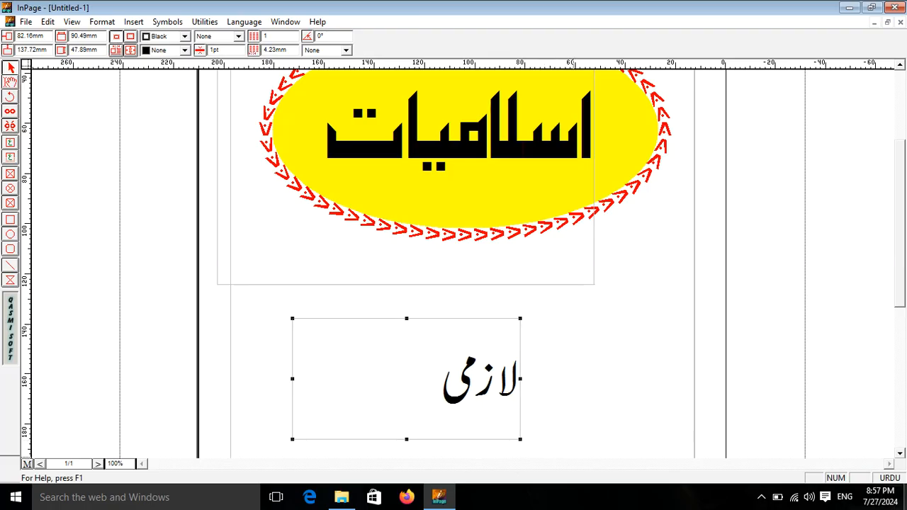
{"action": "key", "text": "Right"}
{"action": "key", "text": "Right"}
{"action": "key", "text": "Right"}
{"action": "key", "text": "Right"}
{"action": "key", "text": "Right"}
{"action": "key", "text": "Right"}
{"action": "key", "text": "Right"}
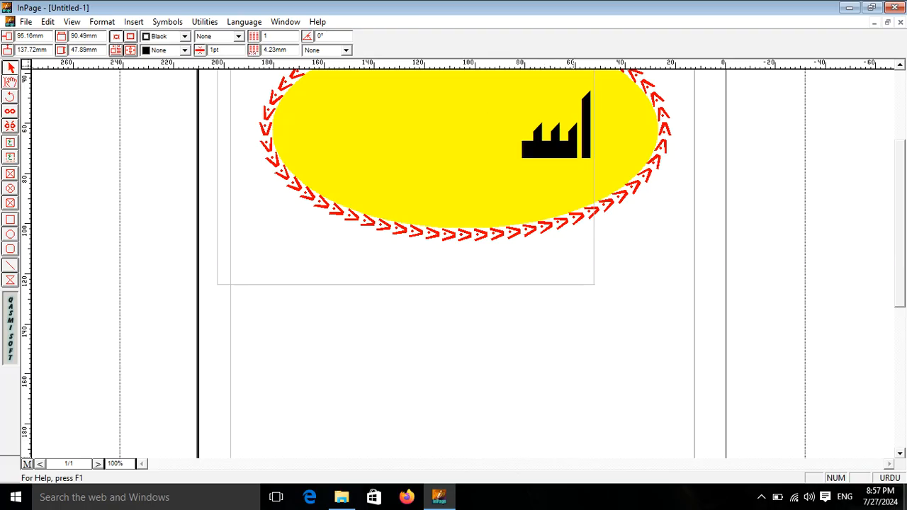
{"action": "key", "text": "Down"}
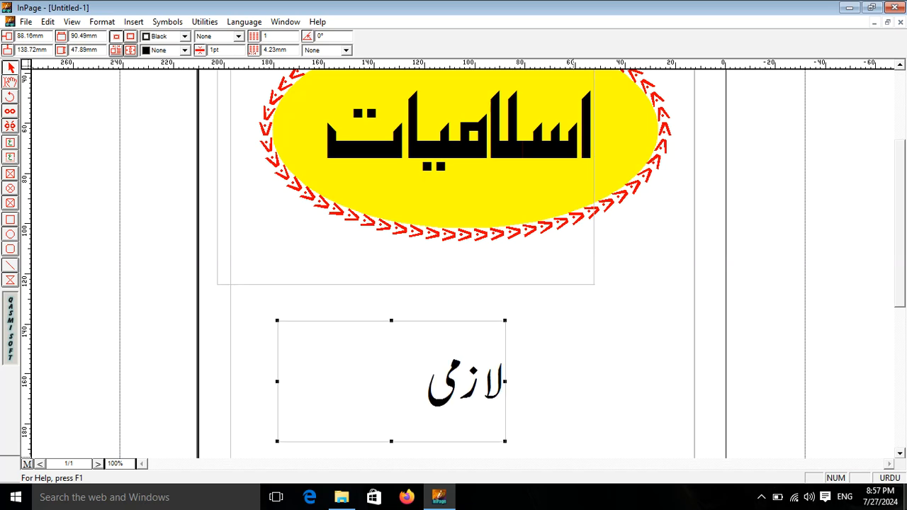
{"action": "key", "text": "Left"}
{"action": "key", "text": "Left"}
{"action": "key", "text": "Left"}
{"action": "key", "text": "Left"}
{"action": "key", "text": "Down"}
{"action": "key", "text": "Down"}
{"action": "key", "text": "Down"}
{"action": "key", "text": "Down"}
{"action": "key", "text": "Down"}
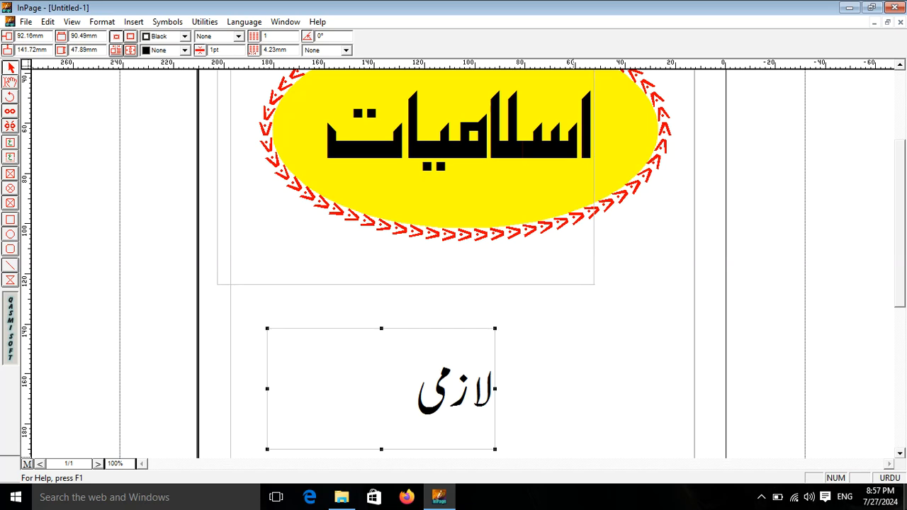
{"action": "key", "text": "Down"}
{"action": "key", "text": "Down"}
{"action": "key", "text": "Down"}
{"action": "key", "text": "Down"}
{"action": "key", "text": "Down"}
{"action": "key", "text": "Down"}
{"action": "key", "text": "Down"}
{"action": "key", "text": "Down"}
{"action": "key", "text": "Down"}
{"action": "key", "text": "Down"}
{"action": "key", "text": "Down"}
{"action": "key", "text": "Down"}
{"action": "key", "text": "Down"}
{"action": "key", "text": "Down"}
{"action": "key", "text": "Down"}
{"action": "key", "text": "Down"}
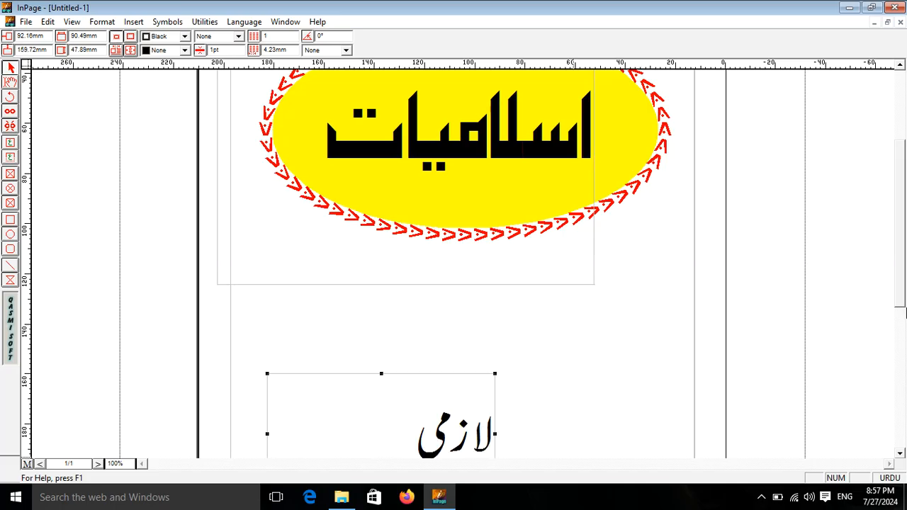
{"action": "left_click", "coordinate": [641, 314]}
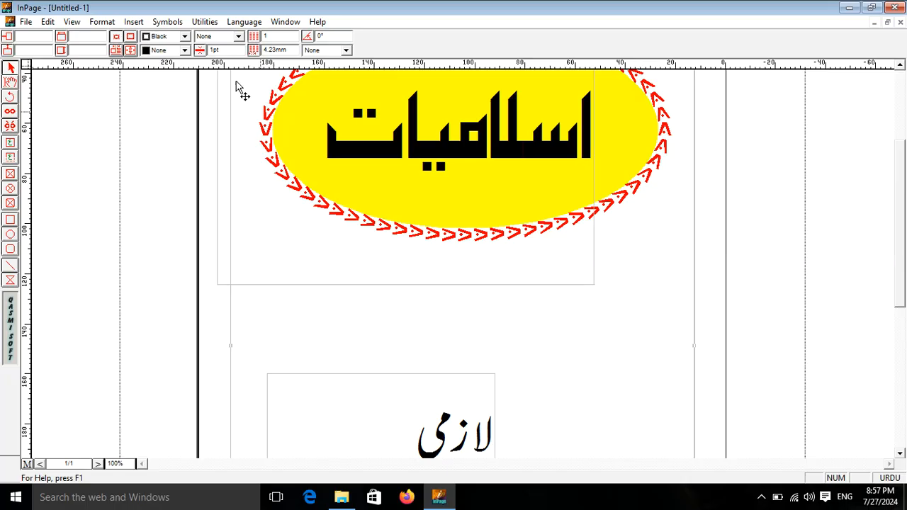
Save the document as "book title" in a new desktop folder named "title page"
{"action": "left_click", "coordinate": [25, 21]}
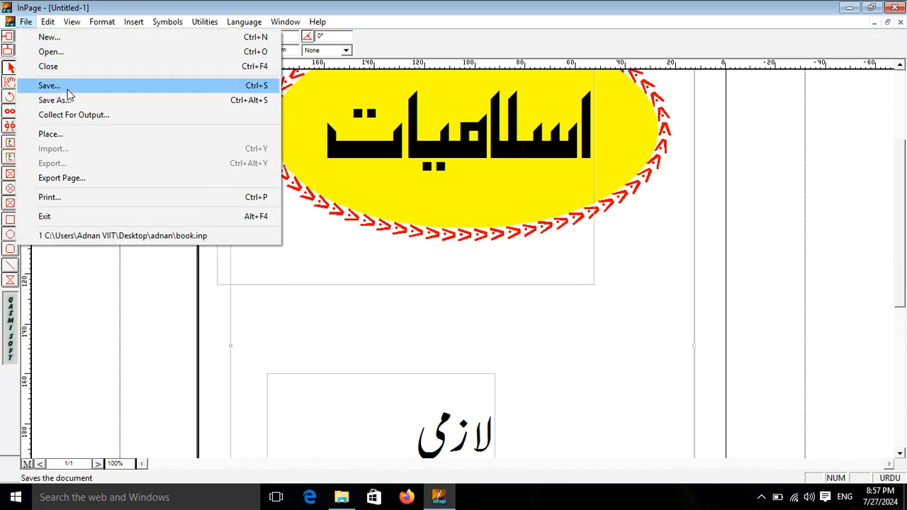
{"action": "left_click", "coordinate": [358, 6]}
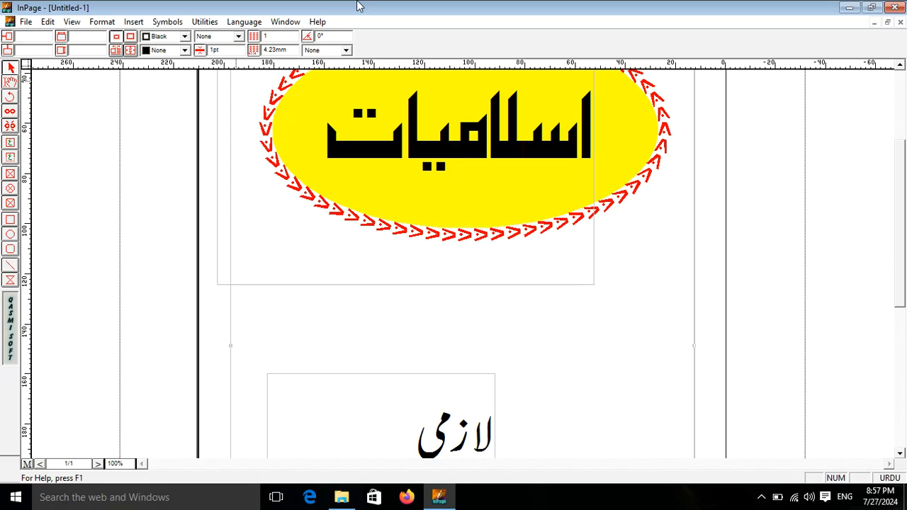
{"action": "key", "text": "ctrl+s"}
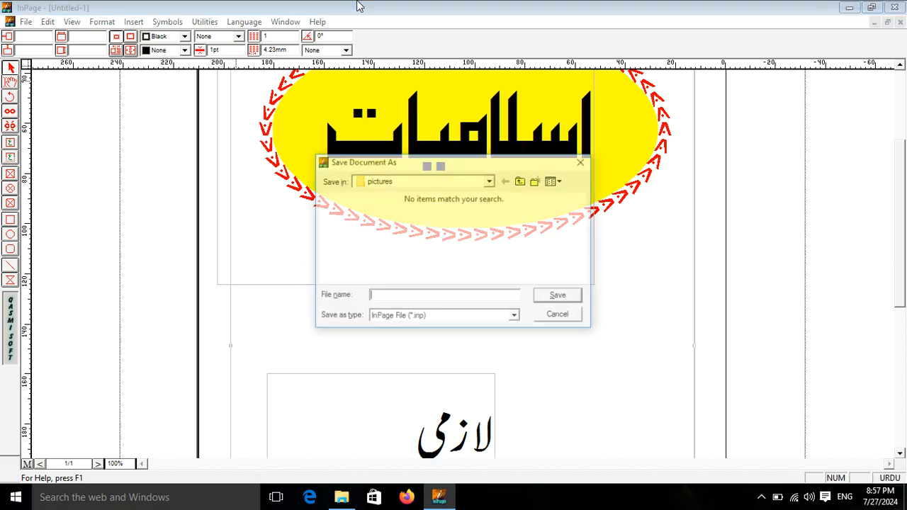
{"action": "left_click", "coordinate": [464, 184]}
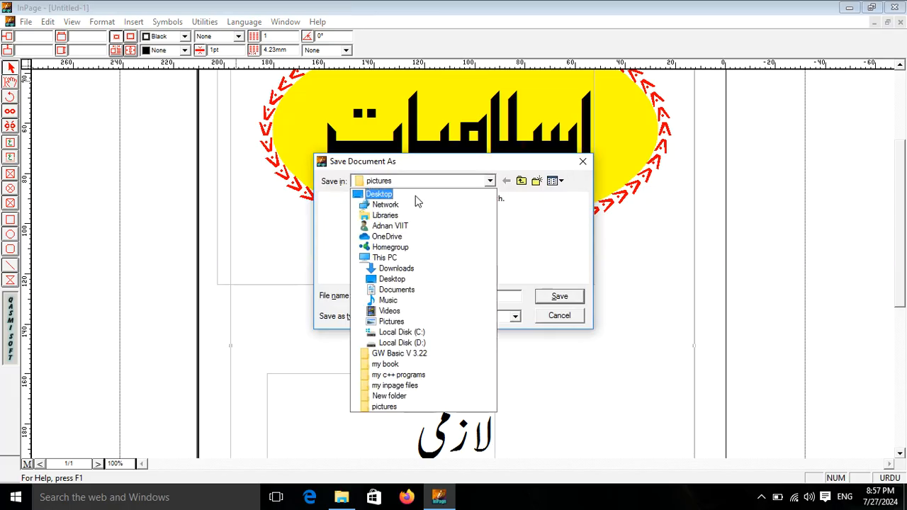
{"action": "left_click", "coordinate": [414, 197]}
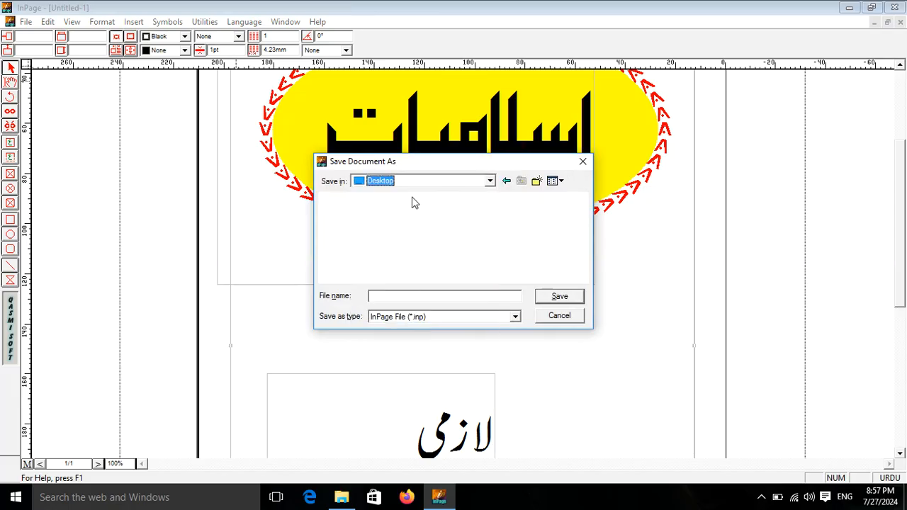
{"action": "left_click", "coordinate": [537, 181]}
{"action": "type", "text": "title page"}
{"action": "key", "text": "Return"}
{"action": "key", "text": "Return"}
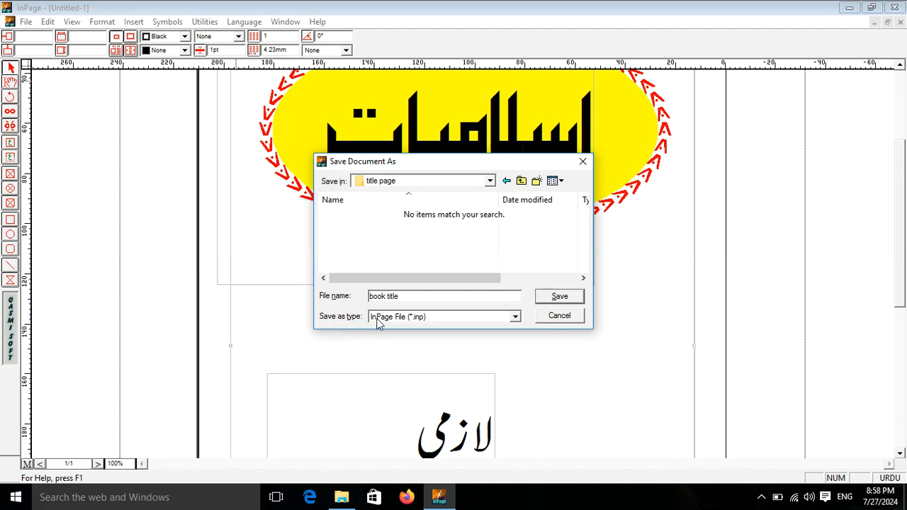
{"action": "left_click", "coordinate": [560, 301]}
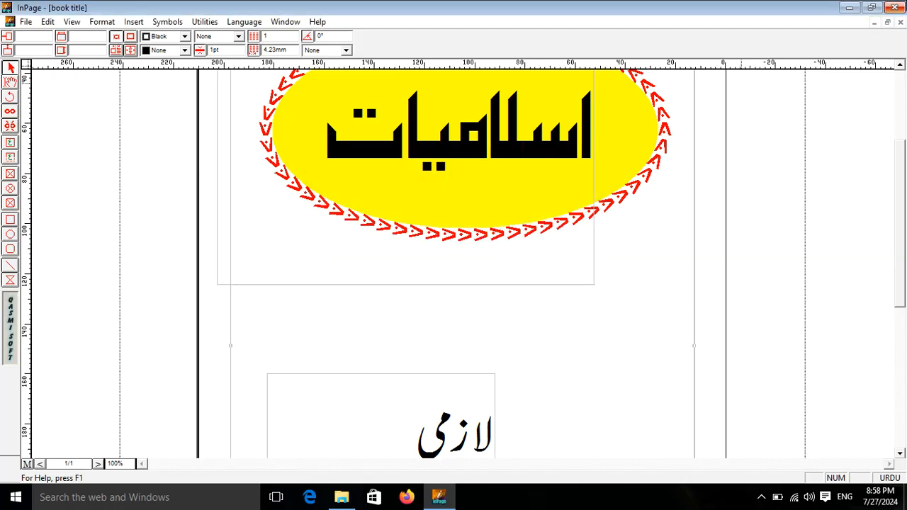
Close InPage and try to reopen the book title document from the title page folder in File Explorer
{"action": "left_click", "coordinate": [900, 7]}
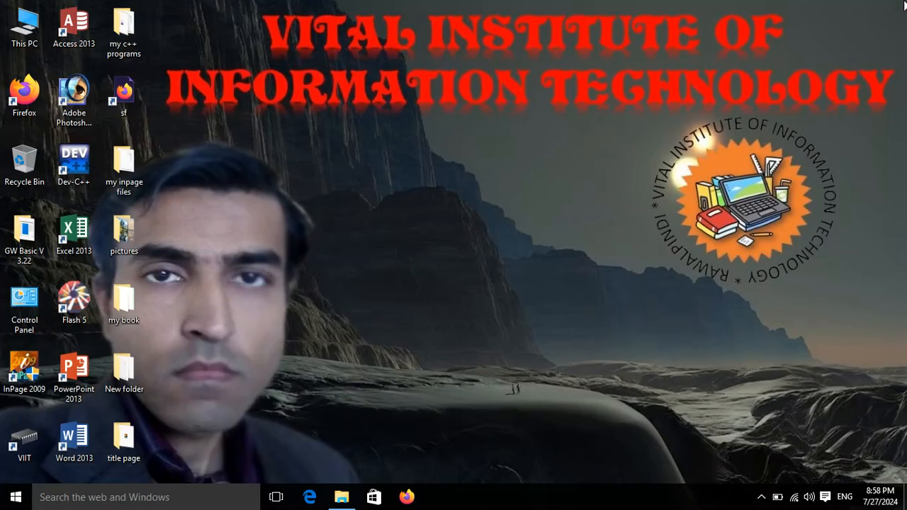
{"action": "double_click", "coordinate": [137, 447]}
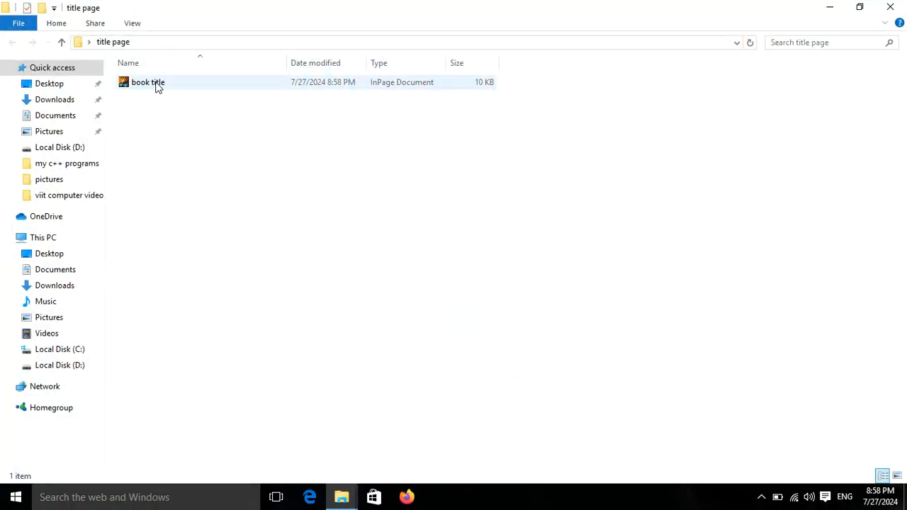
{"action": "double_click", "coordinate": [156, 84]}
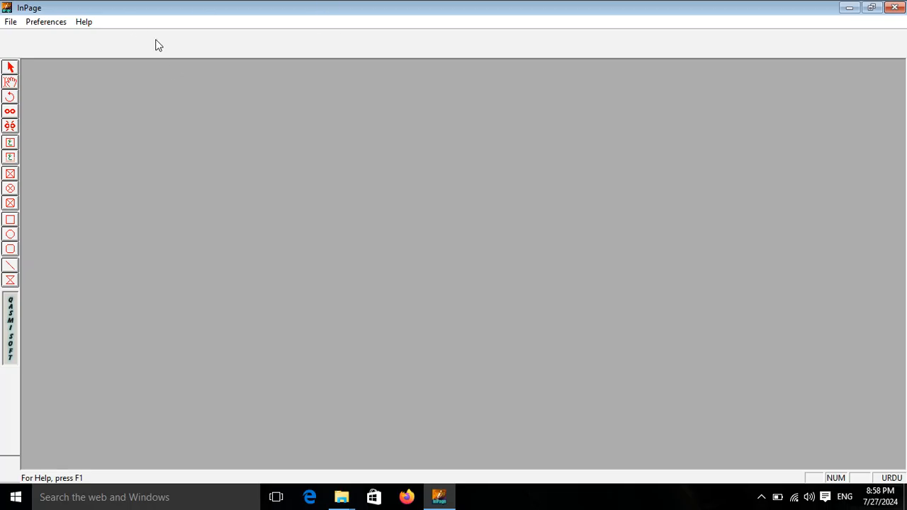
{"action": "left_click", "coordinate": [894, 8]}
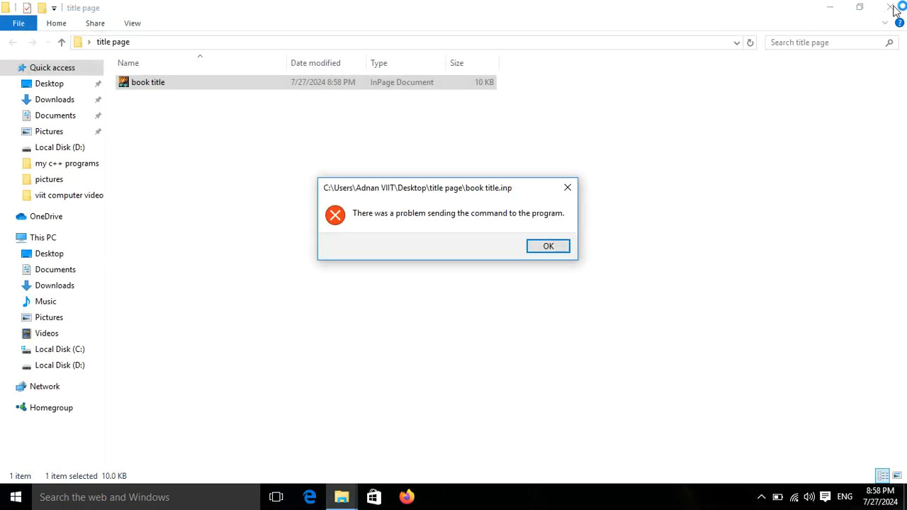
{"action": "left_click", "coordinate": [555, 173]}
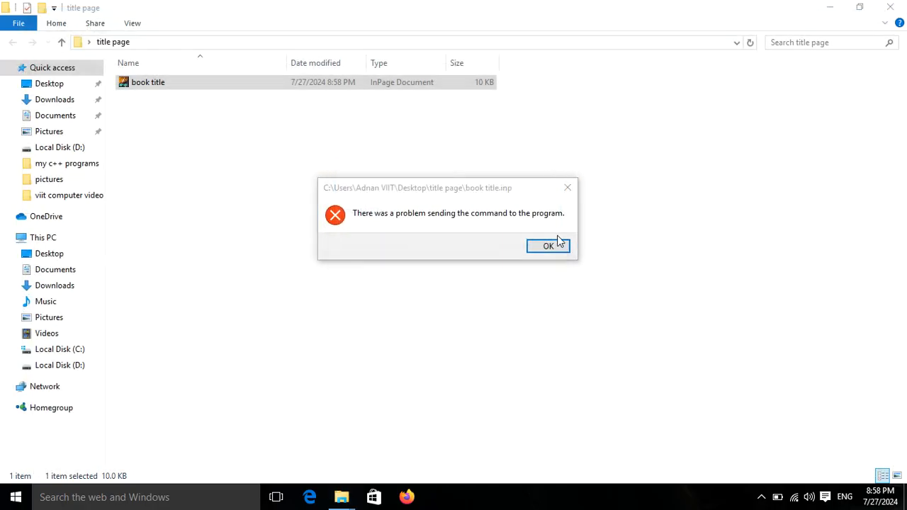
{"action": "left_click", "coordinate": [566, 188]}
{"action": "left_click", "coordinate": [890, 7]}
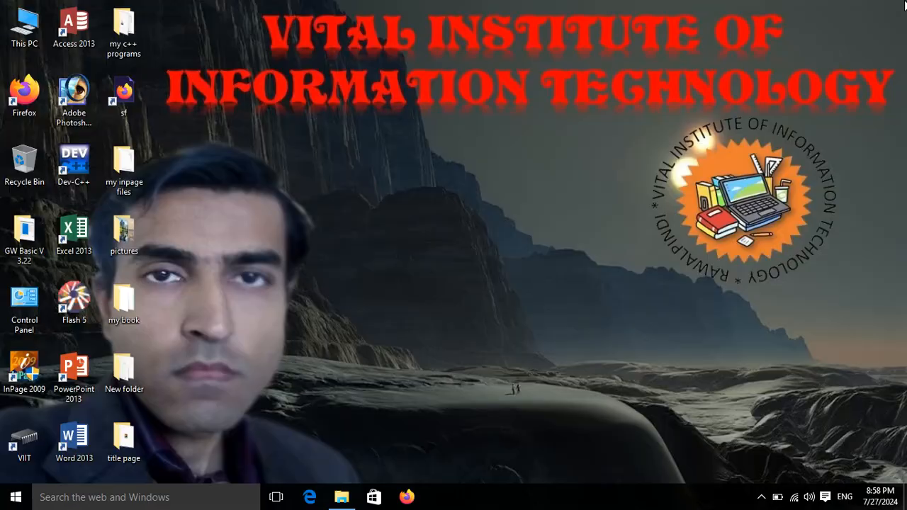
Start InPage, open the book title document from the title page folder, and look over the whole page
{"action": "double_click", "coordinate": [23, 391]}
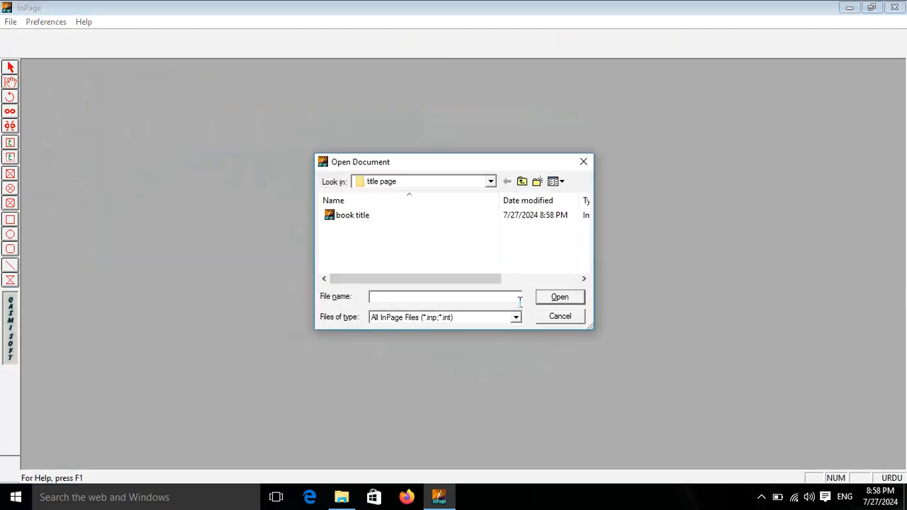
{"action": "double_click", "coordinate": [354, 218]}
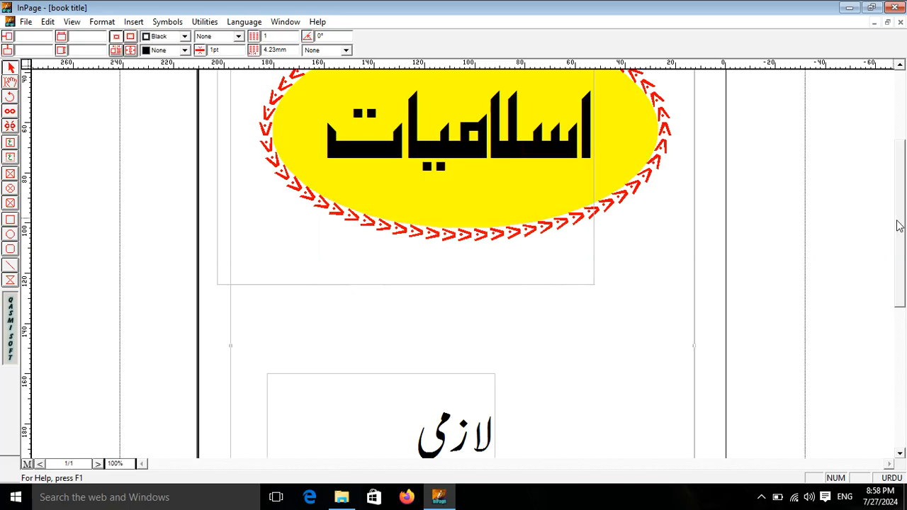
{"action": "left_click_drag", "start_coordinate": [898, 223], "coordinate": [904, 344]}
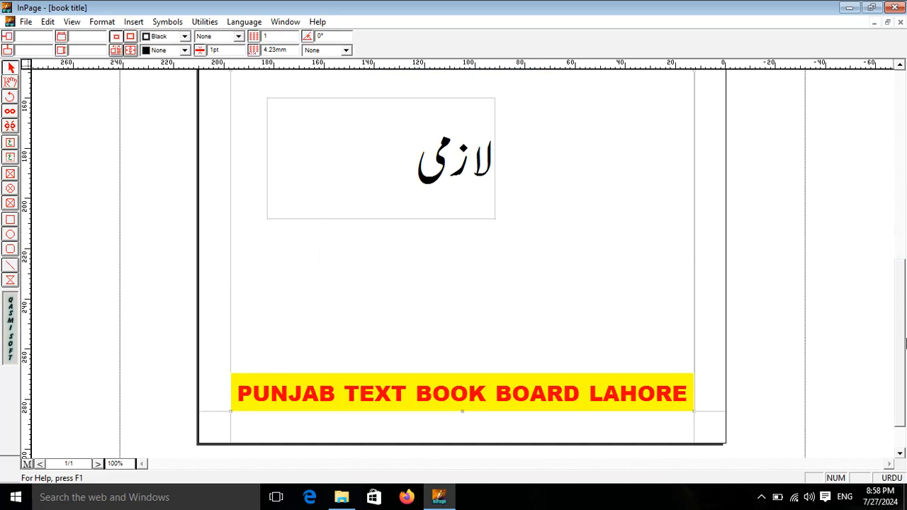
{"action": "left_click", "coordinate": [903, 148]}
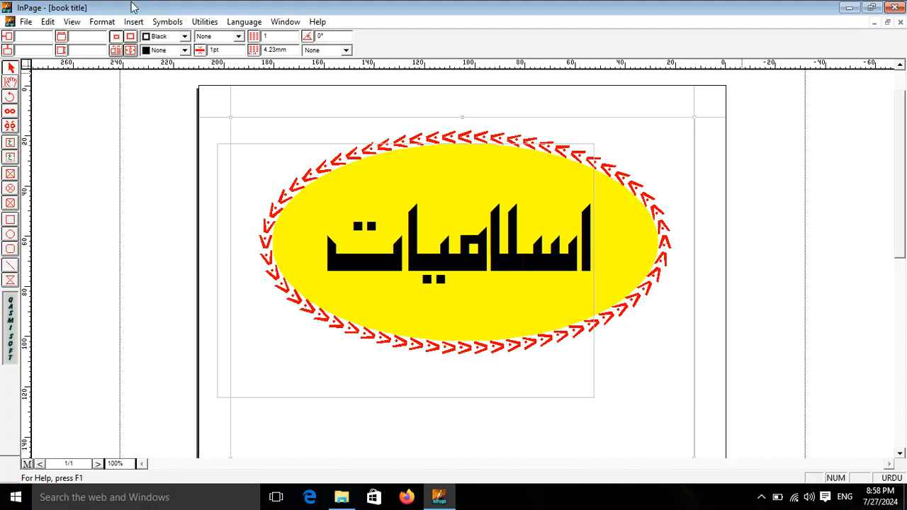
Export the page as a CompuServe Bitmap picture named "islamiat book title" in the title page folder at 100% scaling
{"action": "left_click", "coordinate": [21, 22]}
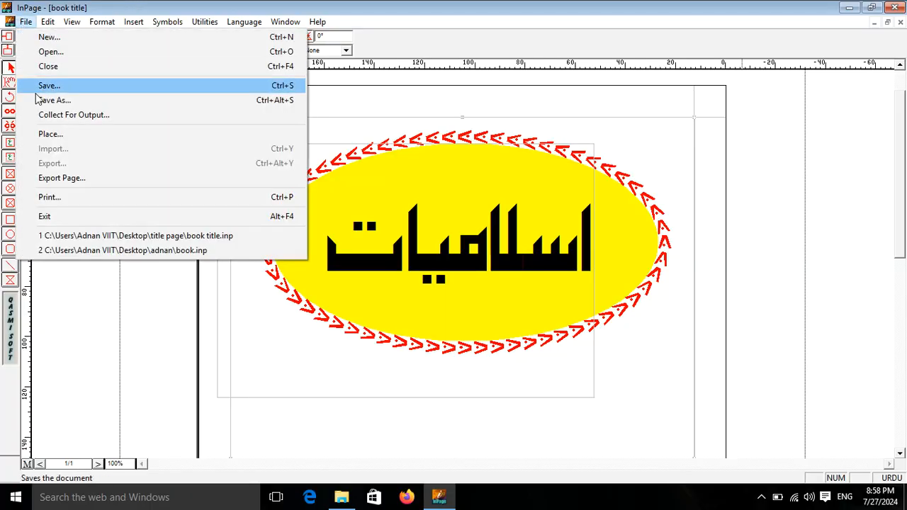
{"action": "left_click", "coordinate": [55, 182]}
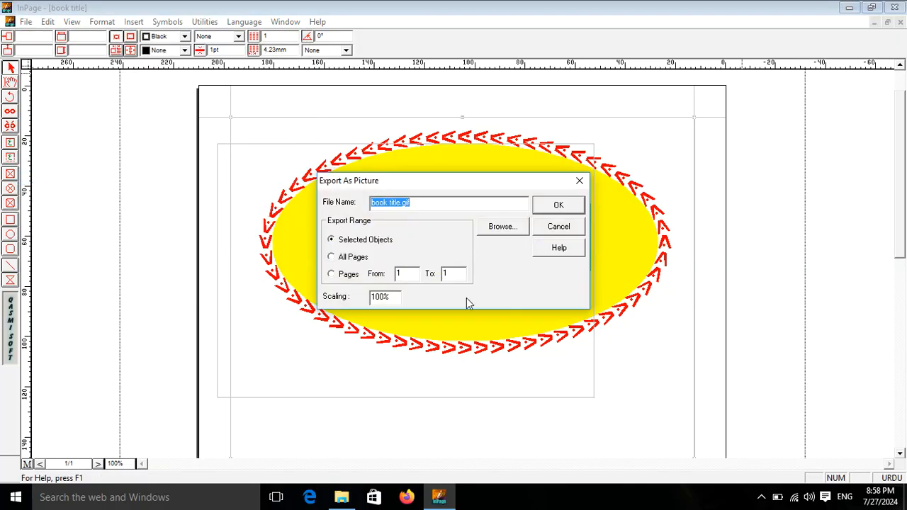
{"action": "left_click", "coordinate": [502, 227]}
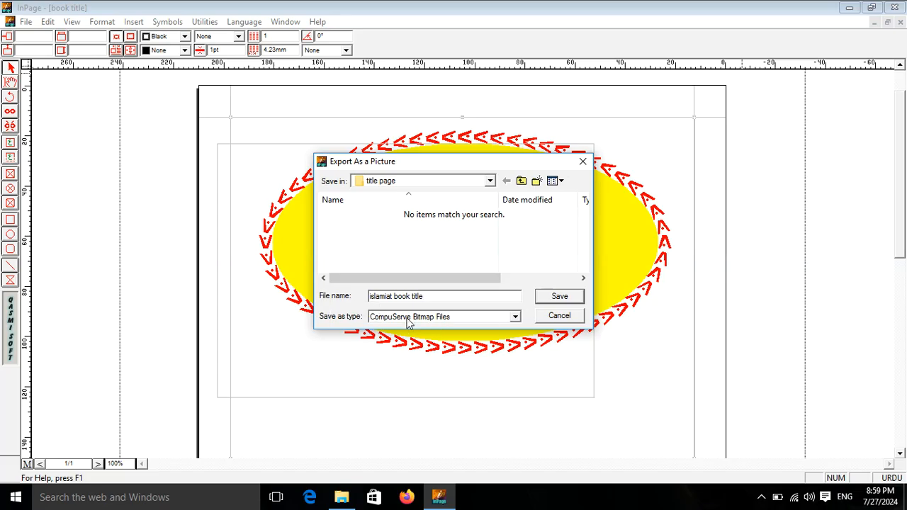
{"action": "left_click", "coordinate": [559, 296]}
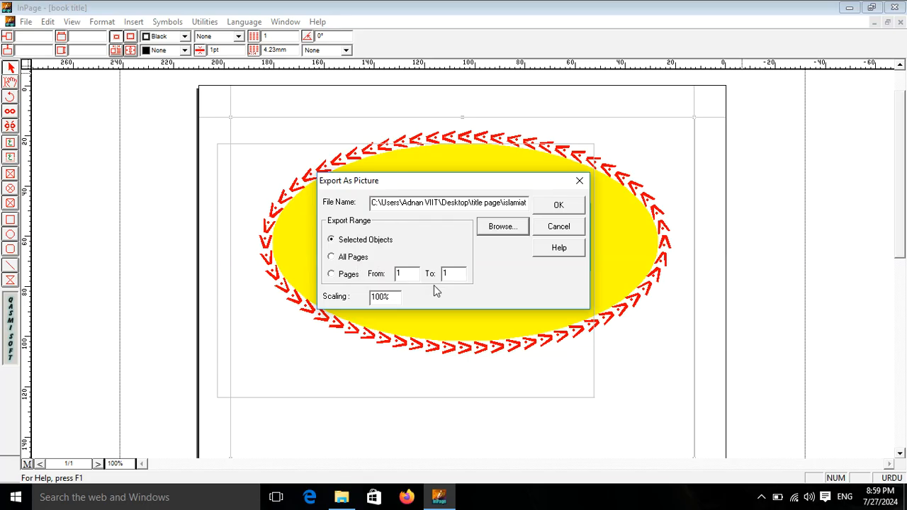
{"action": "left_click", "coordinate": [570, 206]}
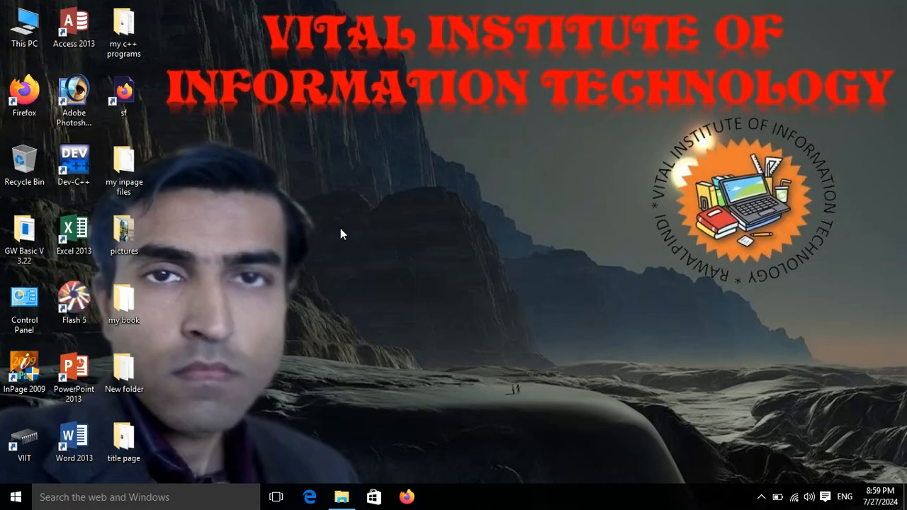
Open the exported islamiat book title picture from the desktop's title page folder to check it, and close the viewer
{"action": "double_click", "coordinate": [133, 442]}
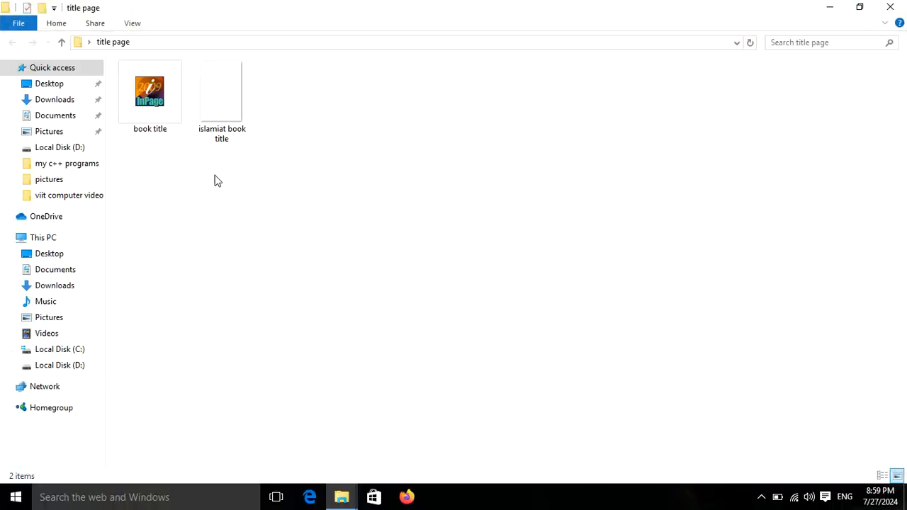
{"action": "double_click", "coordinate": [224, 88]}
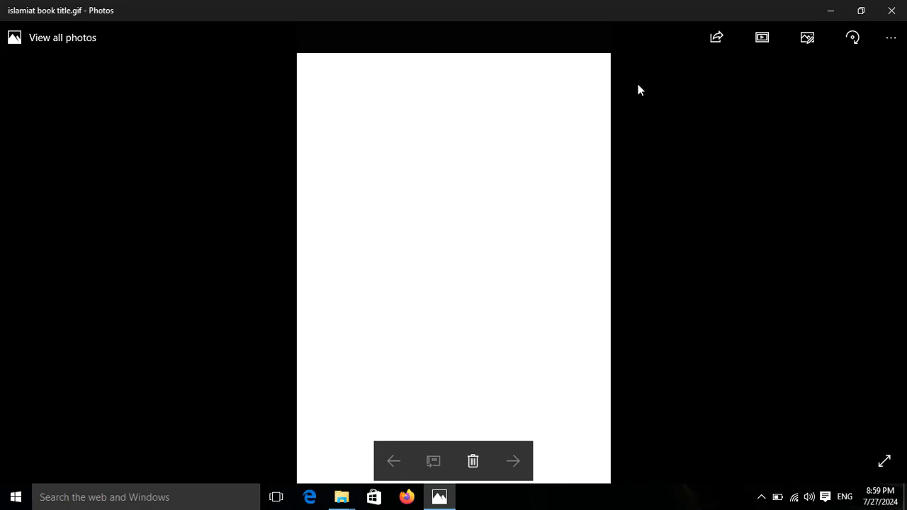
{"action": "left_click", "coordinate": [891, 10]}
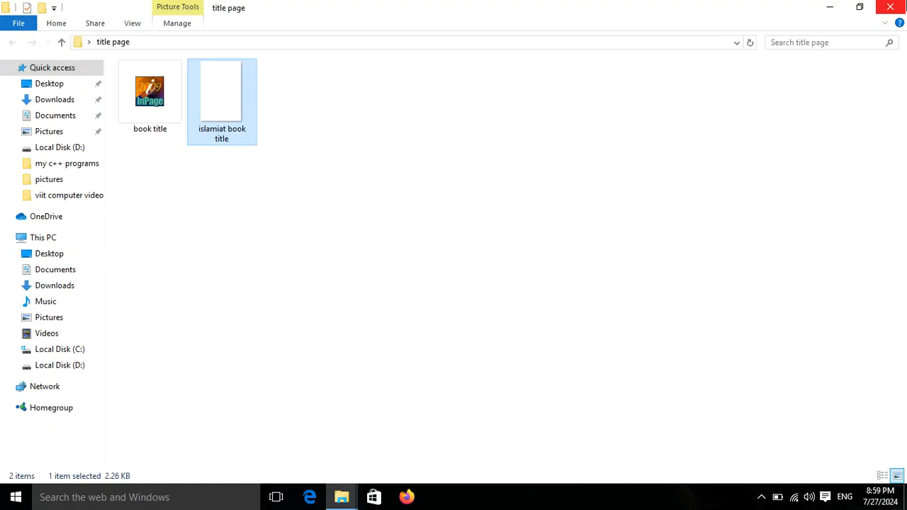
{"action": "left_click", "coordinate": [615, 126]}
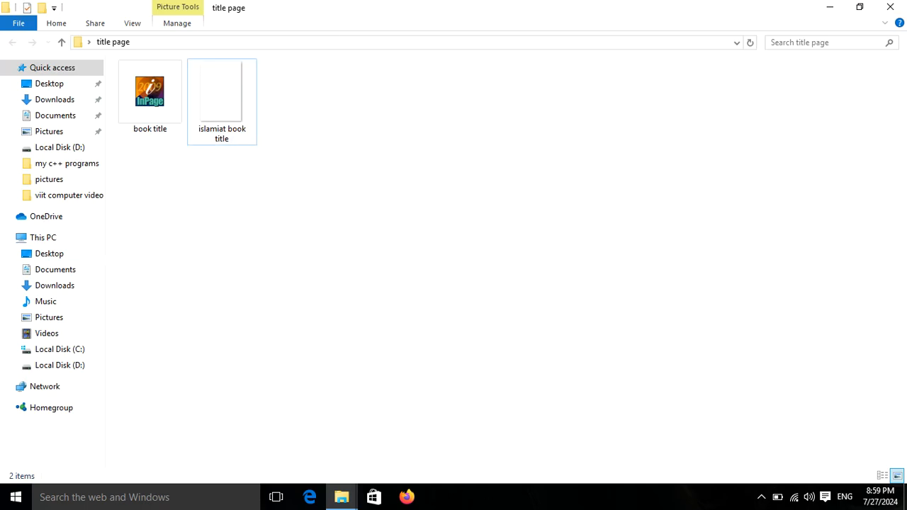
{"action": "left_click", "coordinate": [342, 496]}
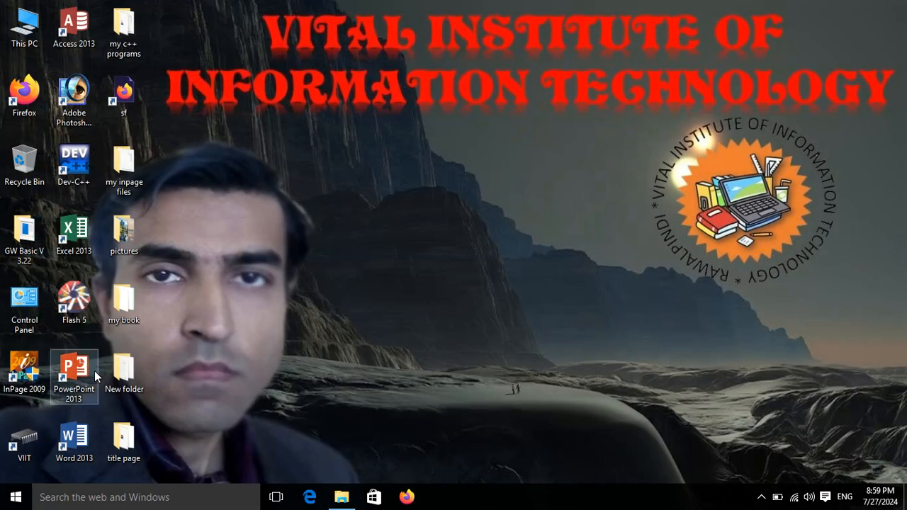
Start InPage from the desktop, open the book title document from the title page folder, and look through the page
{"action": "double_click", "coordinate": [24, 369]}
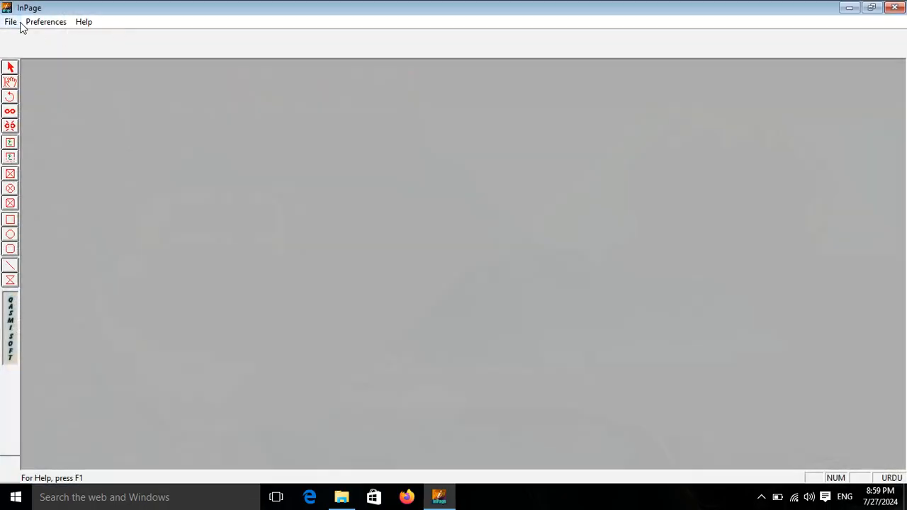
{"action": "left_click", "coordinate": [13, 23]}
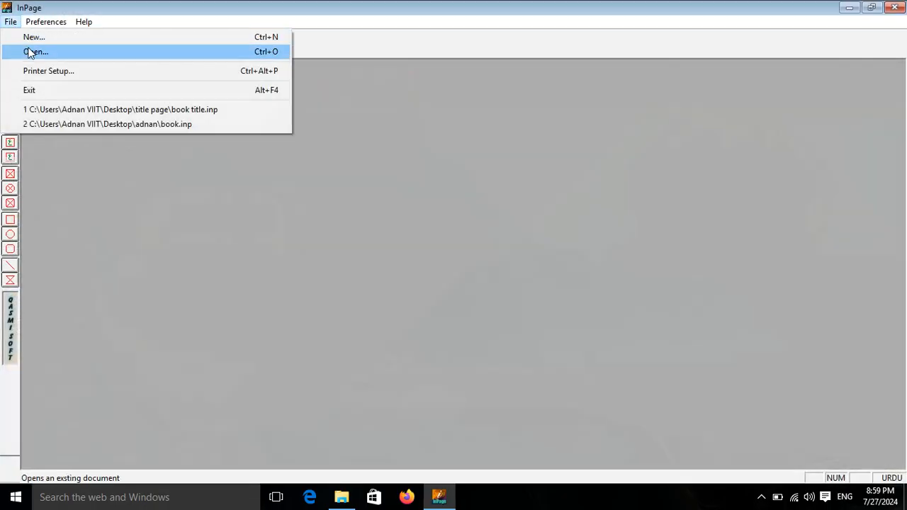
{"action": "left_click", "coordinate": [30, 50]}
{"action": "double_click", "coordinate": [354, 220]}
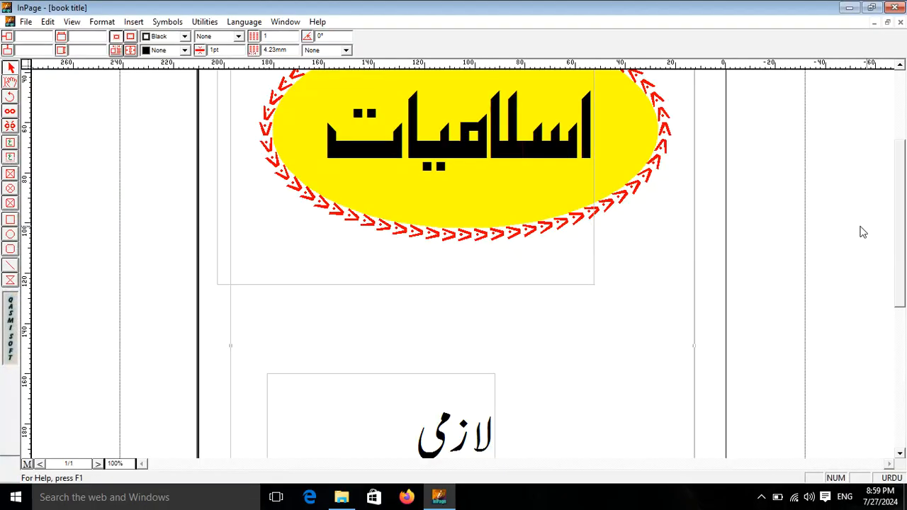
{"action": "left_click", "coordinate": [900, 357]}
{"action": "left_click", "coordinate": [901, 76]}
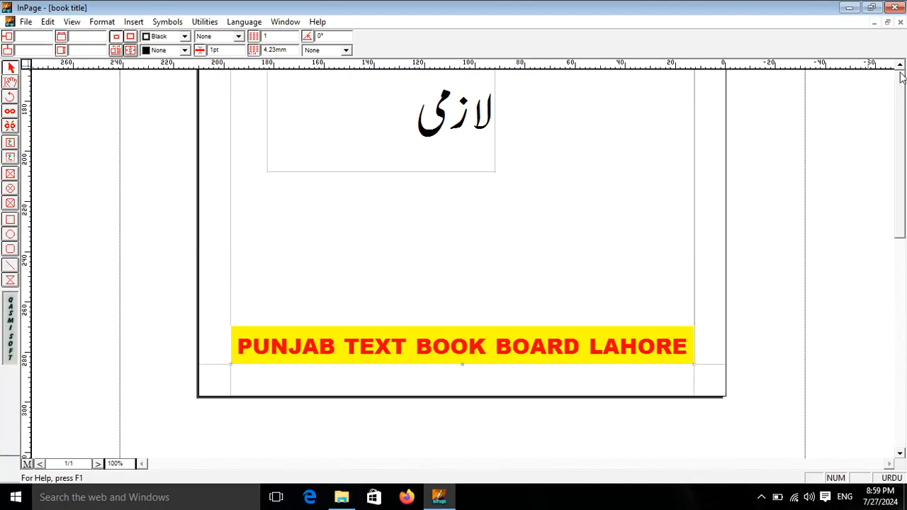
Select all objects on the title page and check the selection from the oval heading down to the board name banner
{"action": "left_click", "coordinate": [768, 163]}
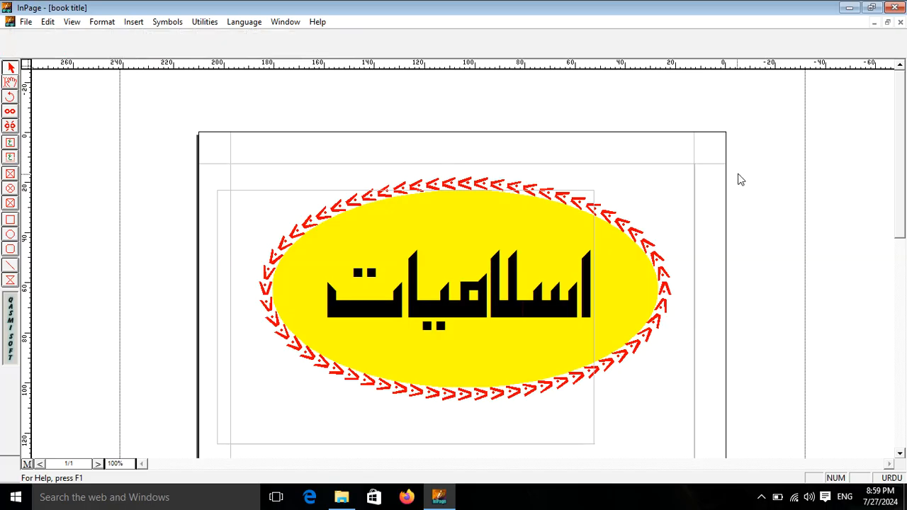
{"action": "left_click", "coordinate": [691, 178]}
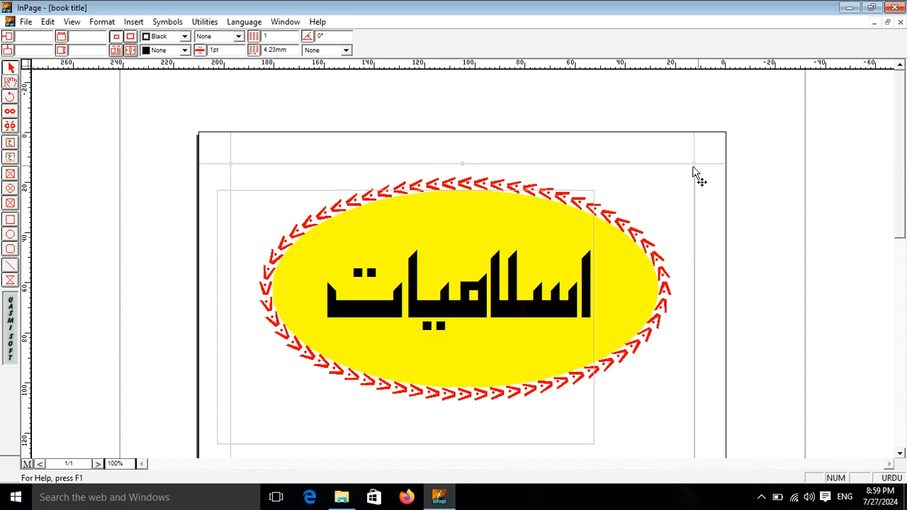
{"action": "left_click", "coordinate": [508, 111]}
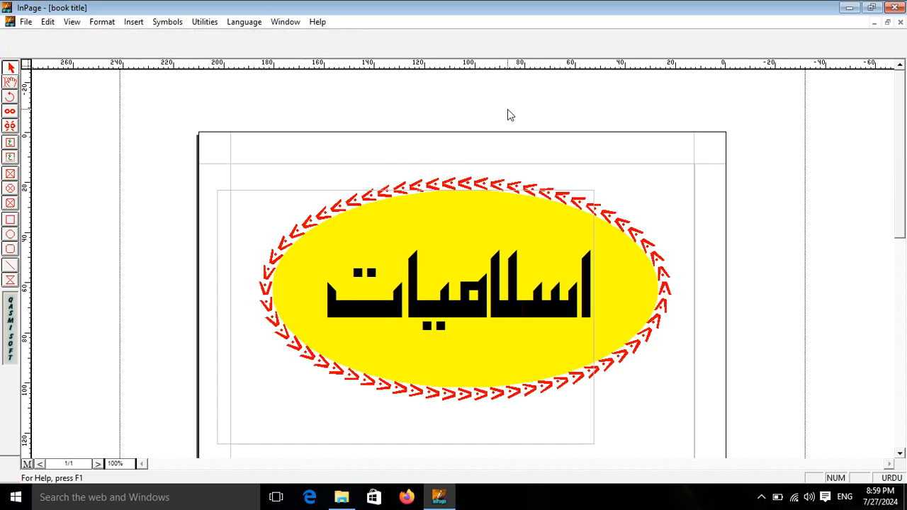
{"action": "left_click", "coordinate": [647, 191]}
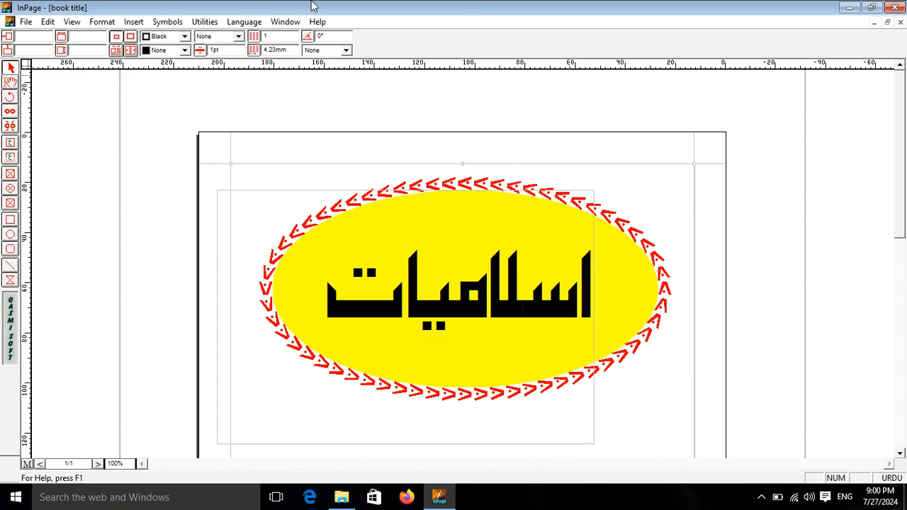
{"action": "left_click", "coordinate": [48, 21]}
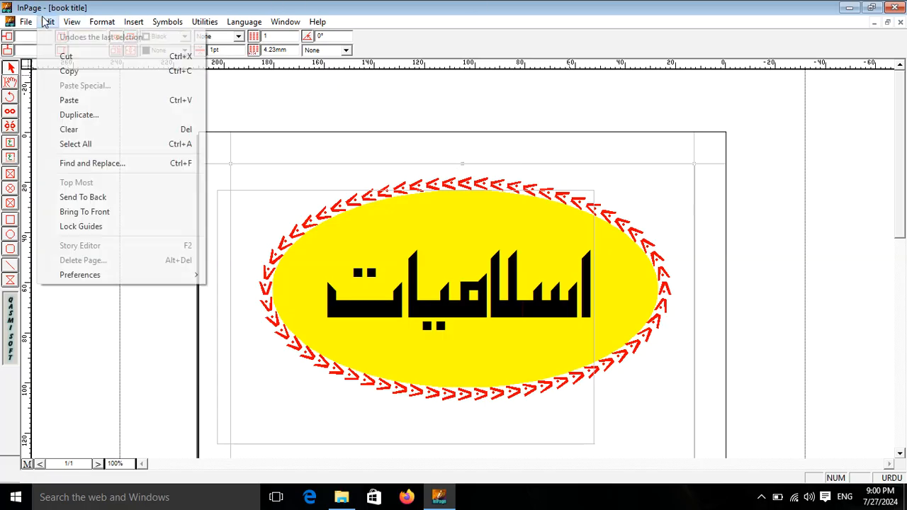
{"action": "left_click", "coordinate": [75, 144]}
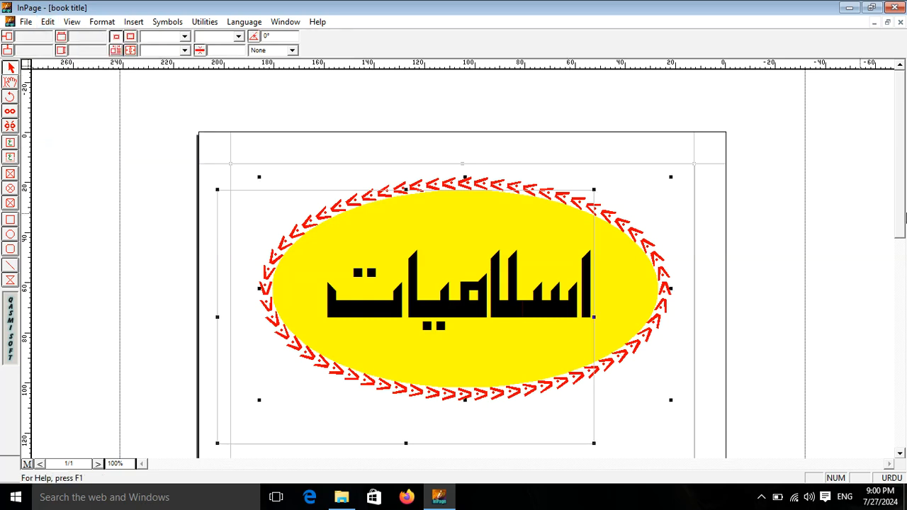
{"action": "left_click_drag", "start_coordinate": [904, 175], "coordinate": [905, 238]}
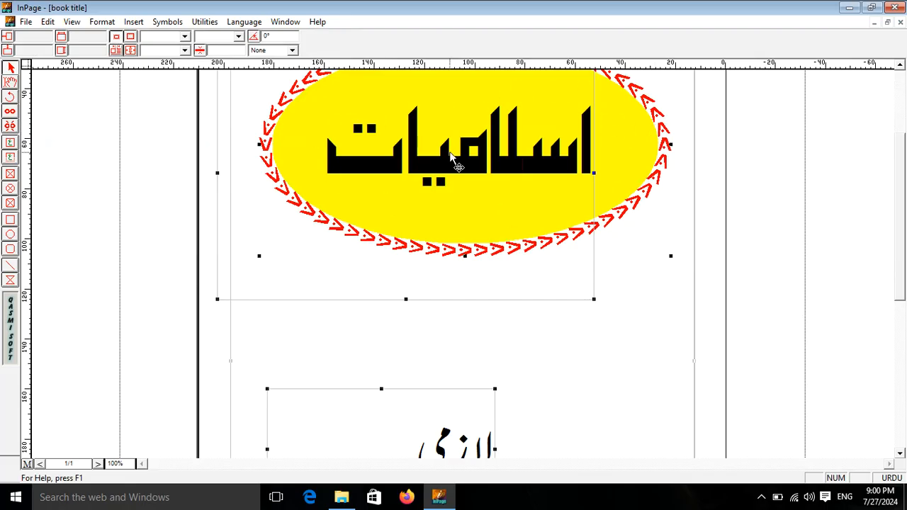
{"action": "left_click_drag", "start_coordinate": [898, 223], "coordinate": [895, 330]}
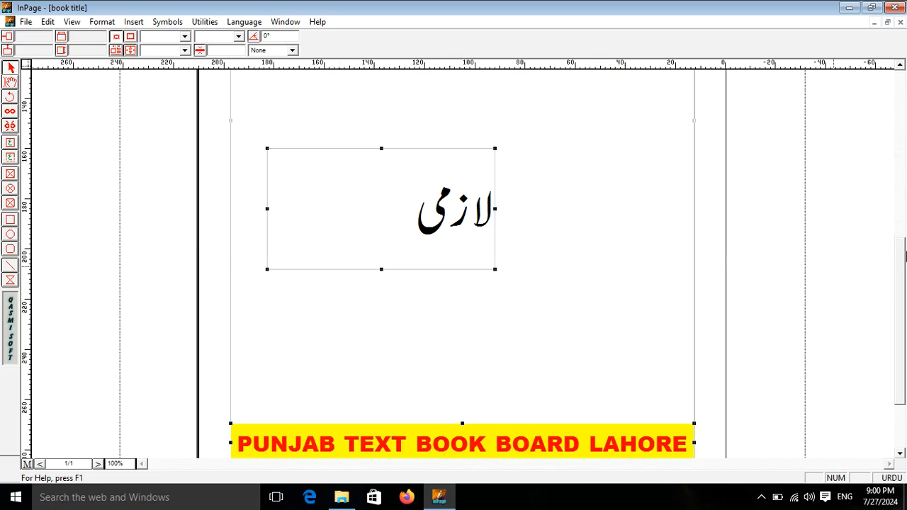
{"action": "left_click", "coordinate": [901, 153]}
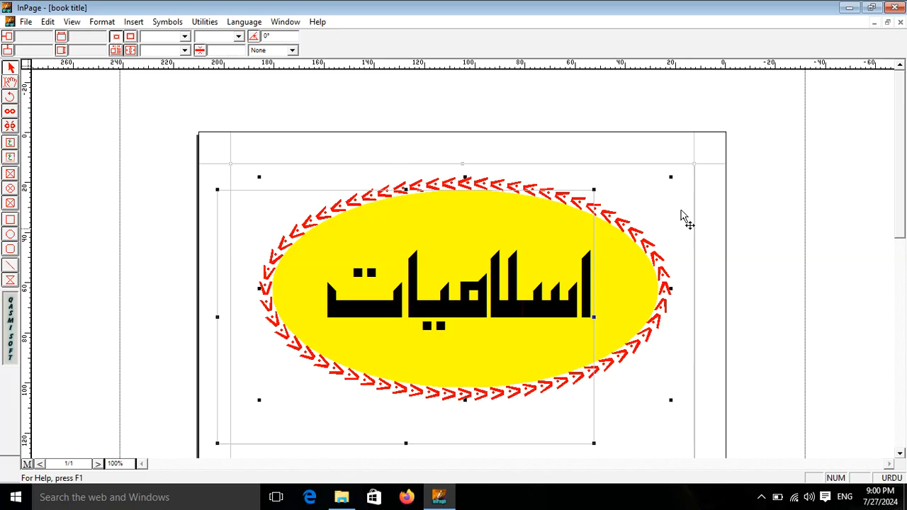
Export the selected objects as a CompuServe Bitmap picture named "fresh title page" in the title page folder at 100% scaling
{"action": "left_click", "coordinate": [26, 23]}
{"action": "left_click", "coordinate": [79, 178]}
{"action": "left_click", "coordinate": [511, 230]}
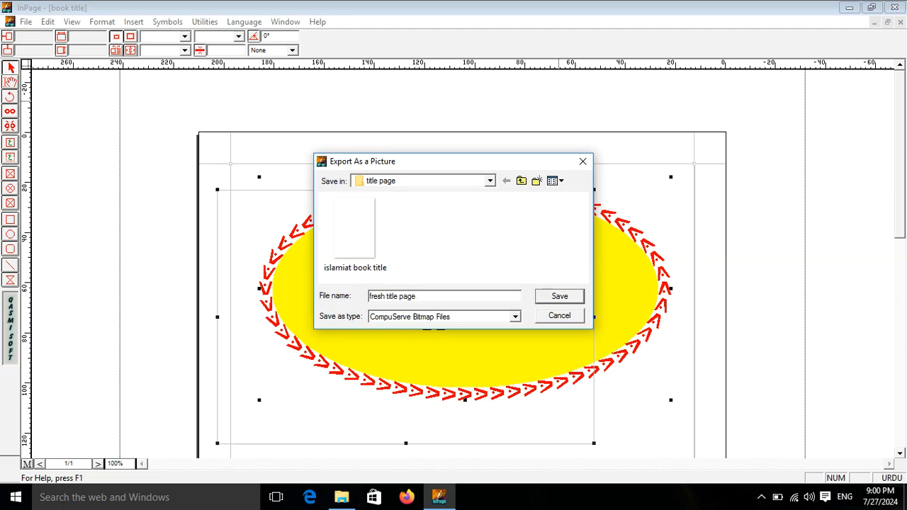
{"action": "left_click", "coordinate": [554, 302]}
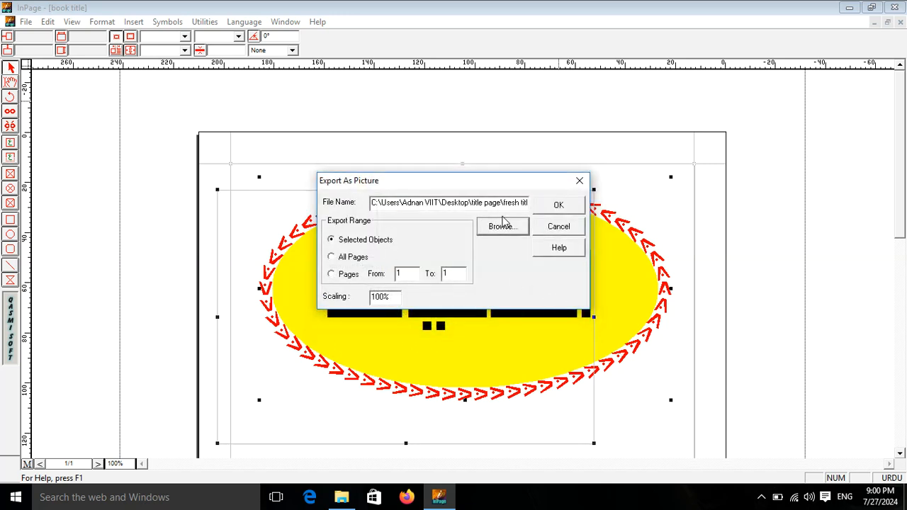
{"action": "left_click", "coordinate": [567, 205]}
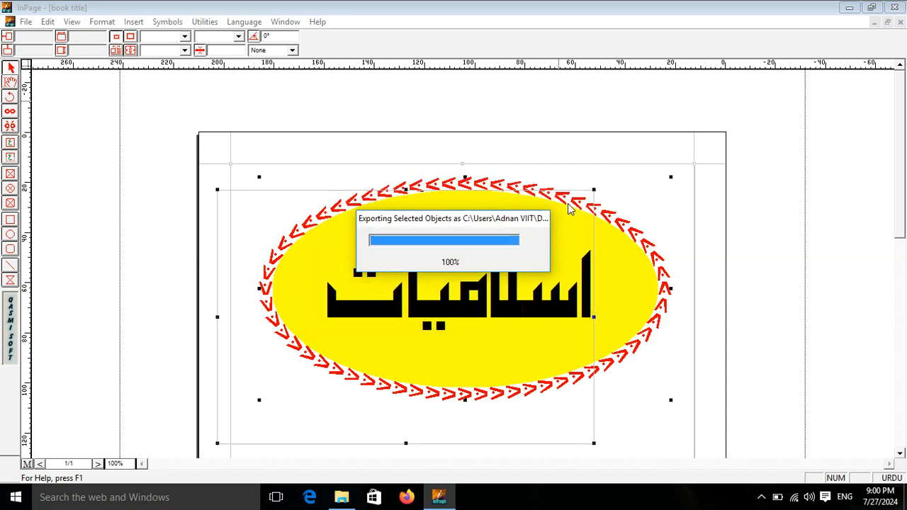
Minimize InPage, view the fresh title page picture from the desktop's title page folder in Photos, and close the viewer
{"action": "left_click", "coordinate": [849, 7]}
{"action": "double_click", "coordinate": [131, 439]}
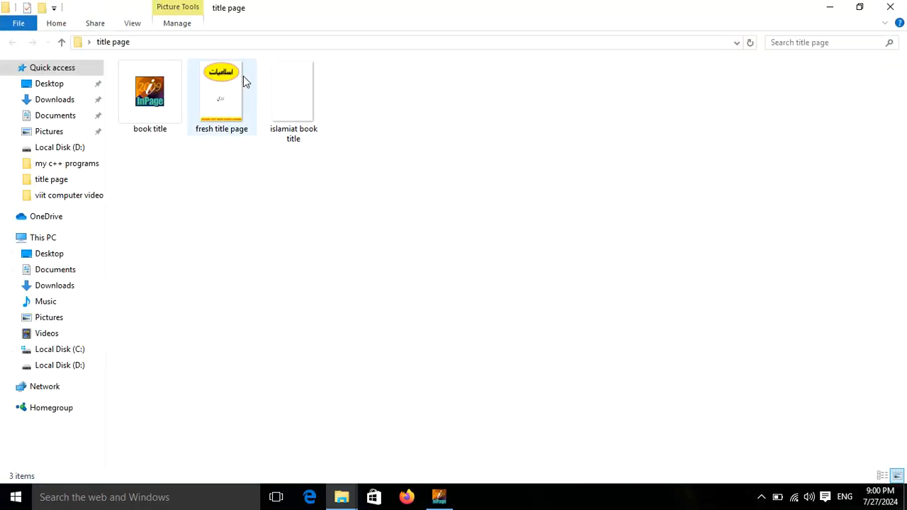
{"action": "double_click", "coordinate": [239, 81]}
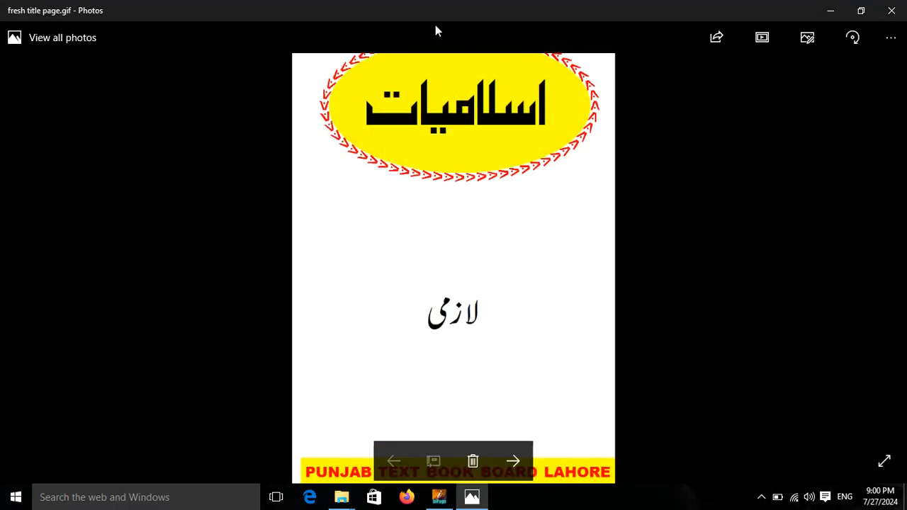
{"action": "left_click", "coordinate": [891, 11]}
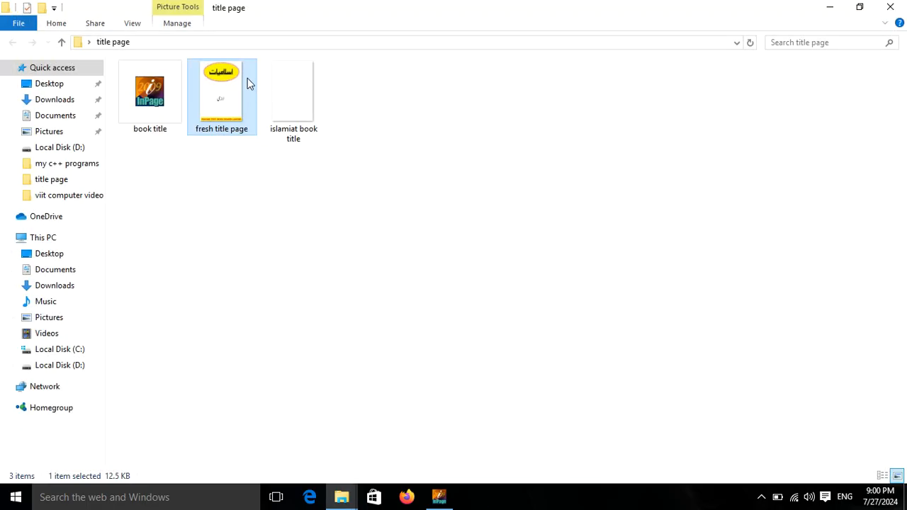
{"action": "double_click", "coordinate": [220, 104]}
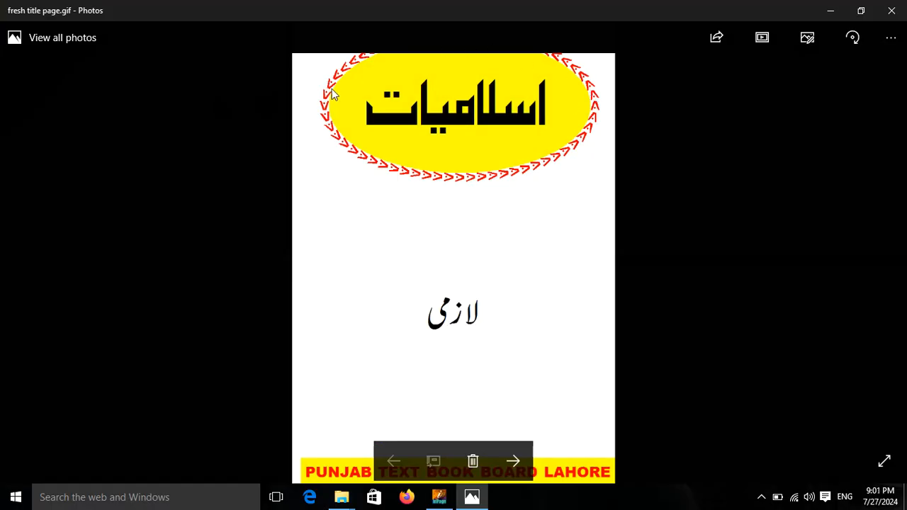
{"action": "left_click", "coordinate": [891, 10]}
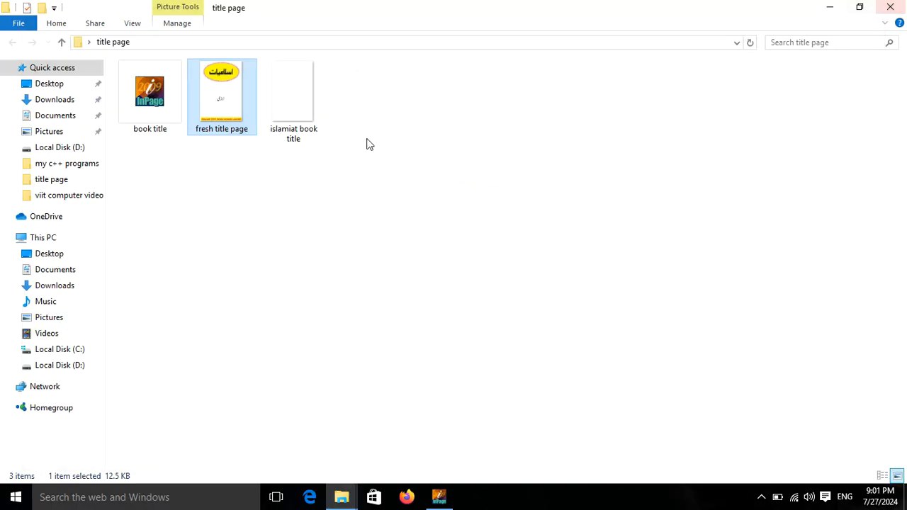
Open the fresh title page picture with Paint to check it, and close Paint and the title page folder
{"action": "right_click", "coordinate": [223, 99]}
{"action": "mouse_move", "coordinate": [319, 215]}
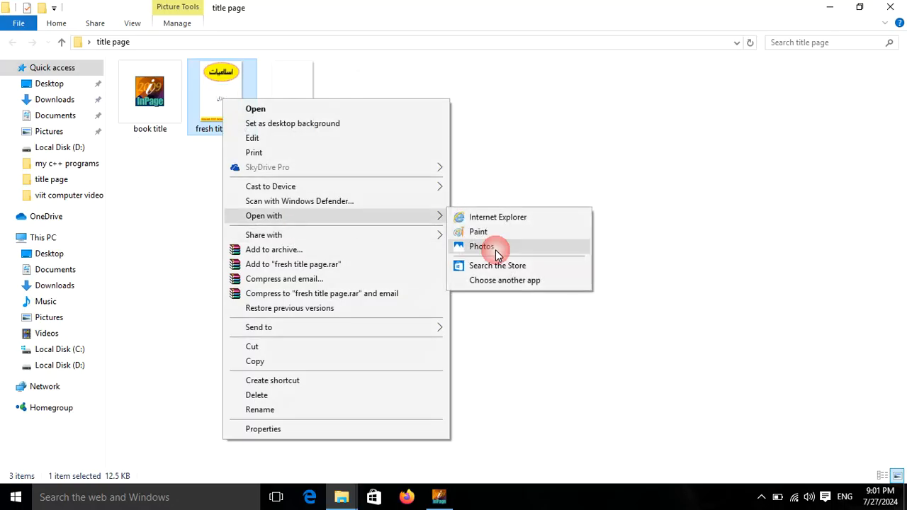
{"action": "left_click", "coordinate": [508, 229]}
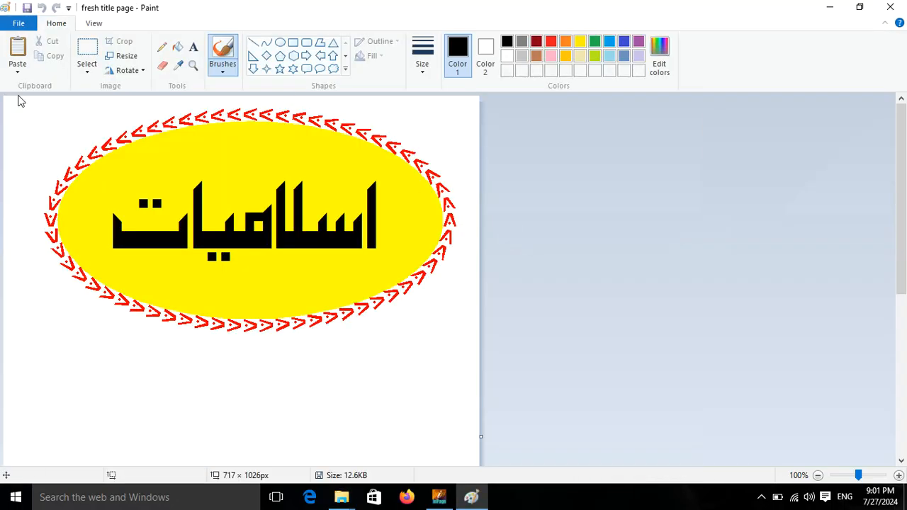
{"action": "left_click", "coordinate": [890, 7]}
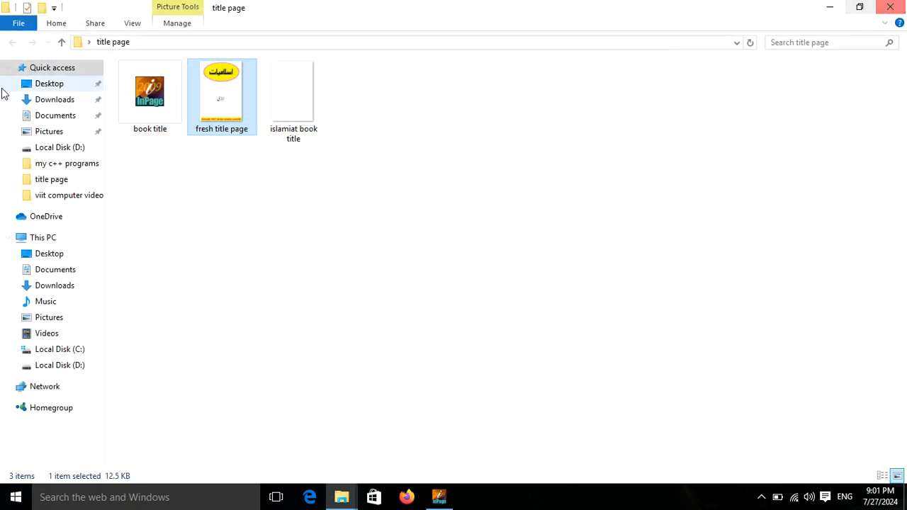
{"action": "left_click", "coordinate": [905, 7]}
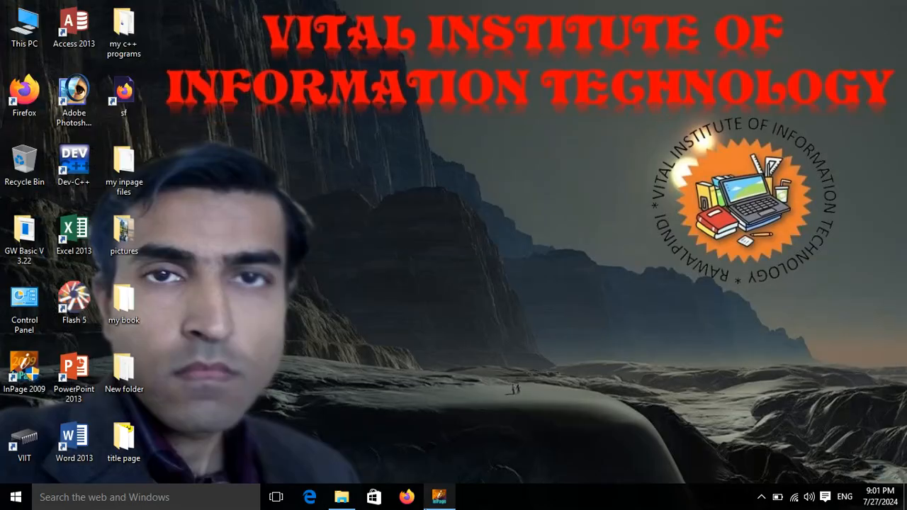
Return to the book title document in InPage, review the page from top to bottom, and minimize the window
{"action": "left_click", "coordinate": [435, 498]}
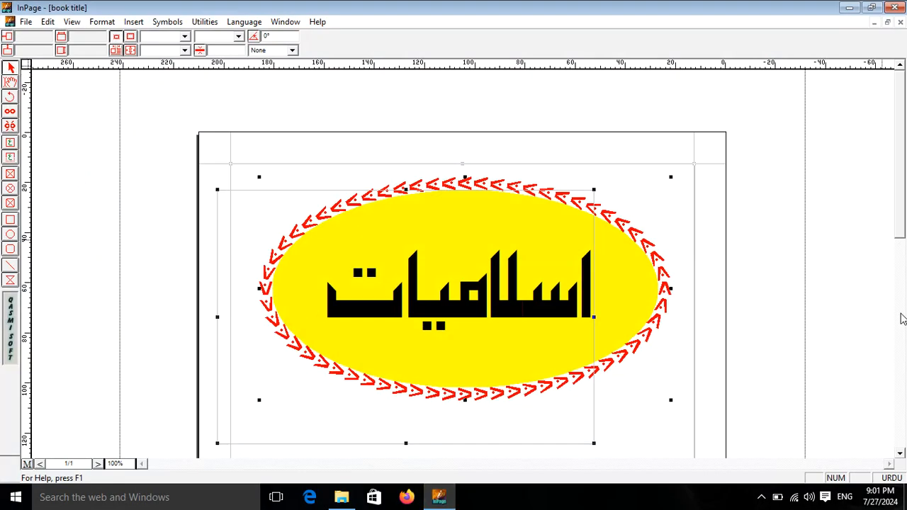
{"action": "left_click", "coordinate": [901, 313]}
{"action": "left_click", "coordinate": [899, 411]}
{"action": "left_click", "coordinate": [899, 154]}
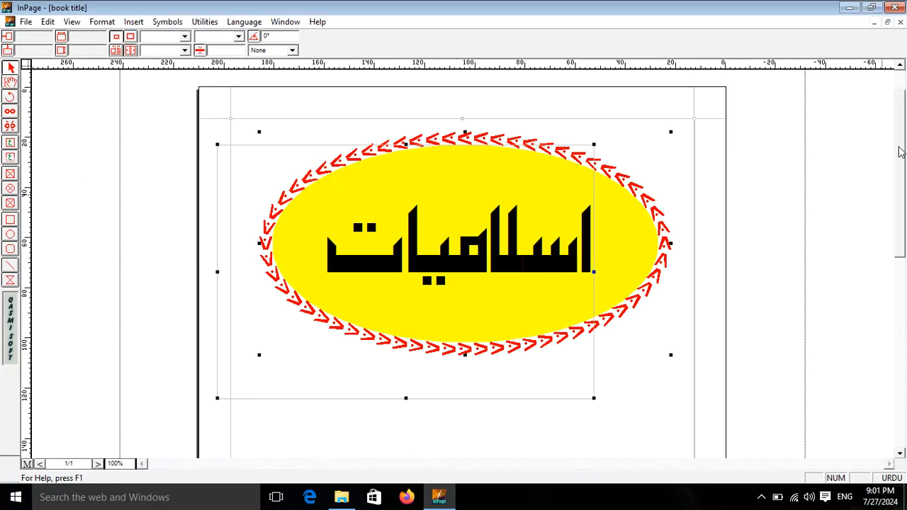
{"action": "left_click", "coordinate": [848, 7]}
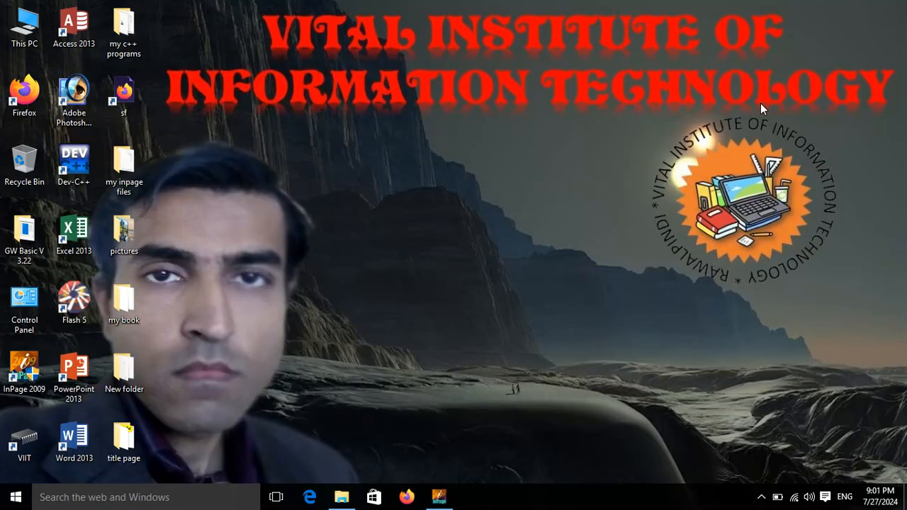